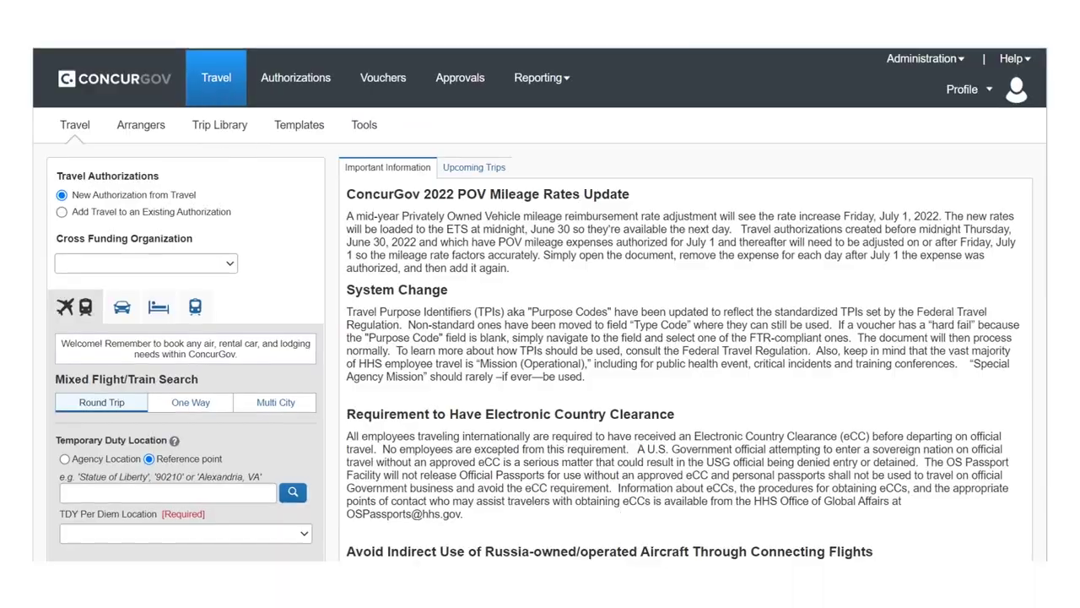
- Choose to add the travel to an existing authorization and show the authorizations available for selection
click(61, 211)
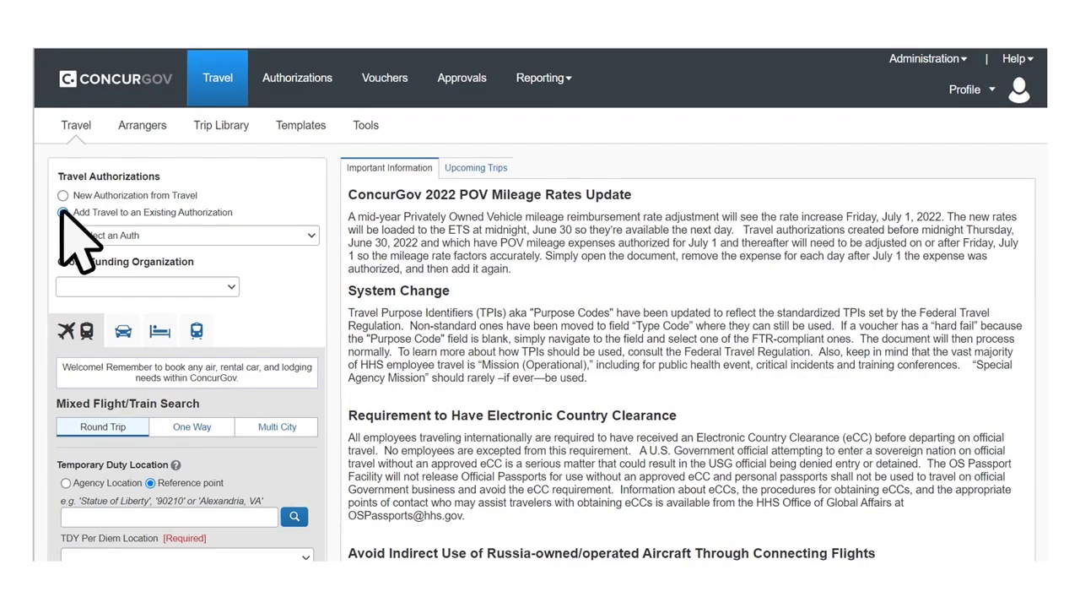
click(309, 235)
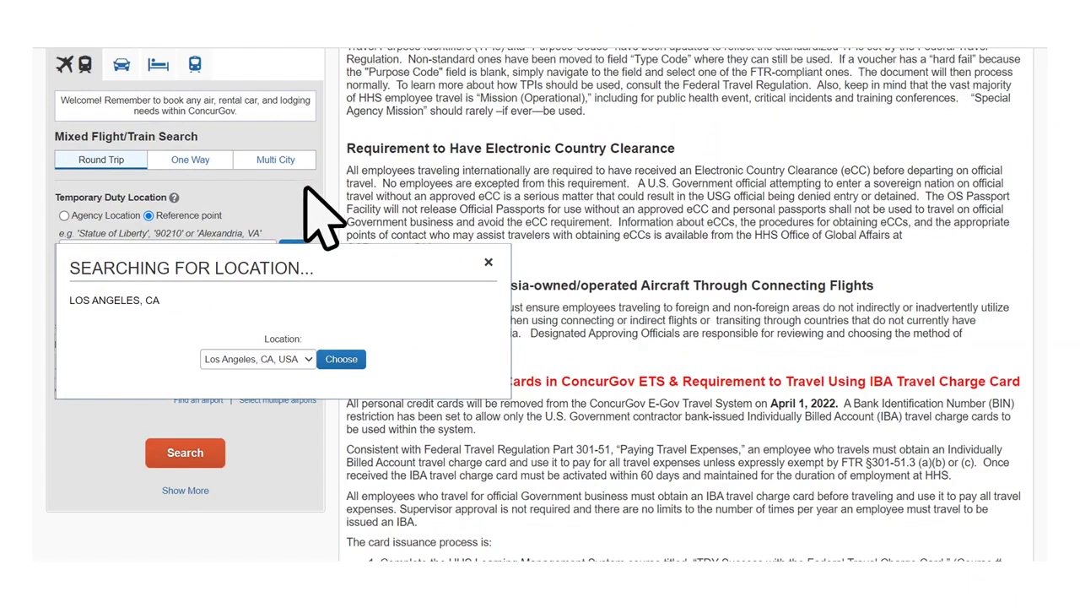
- Choose Los Angeles, CA, USA as the temporary duty location and refine the reference point to the exact street address in Los Angeles
click(341, 359)
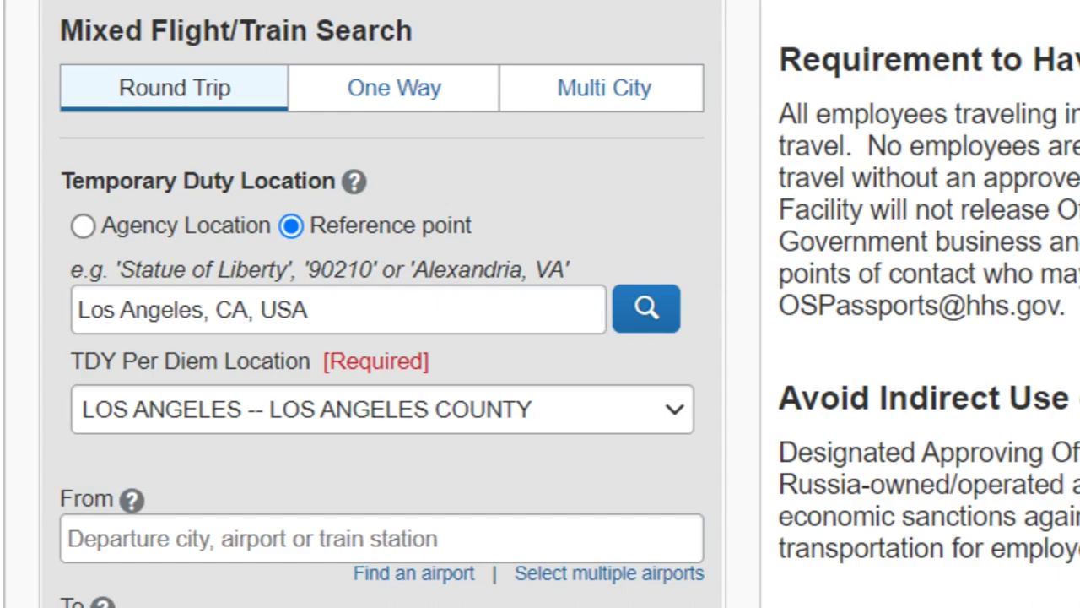
text(200 De Neve Dr, LA, CA)
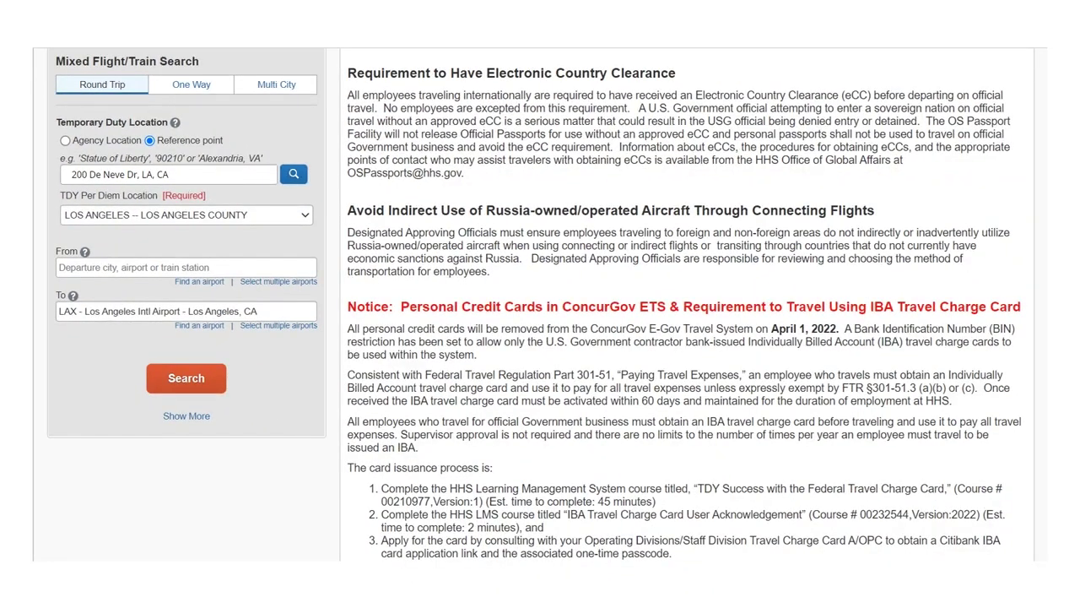
click(295, 176)
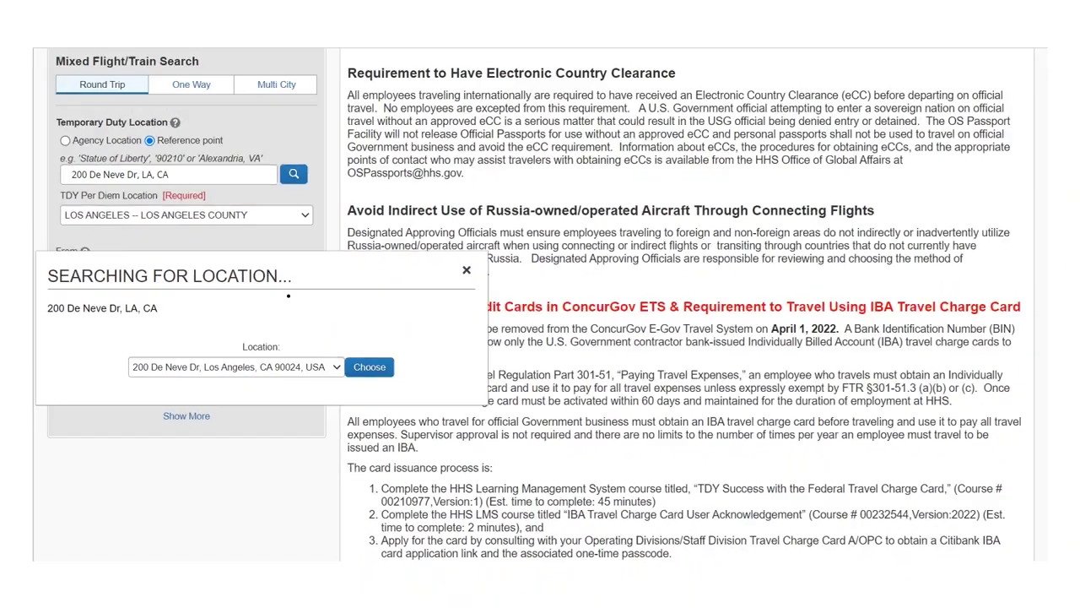
click(371, 367)
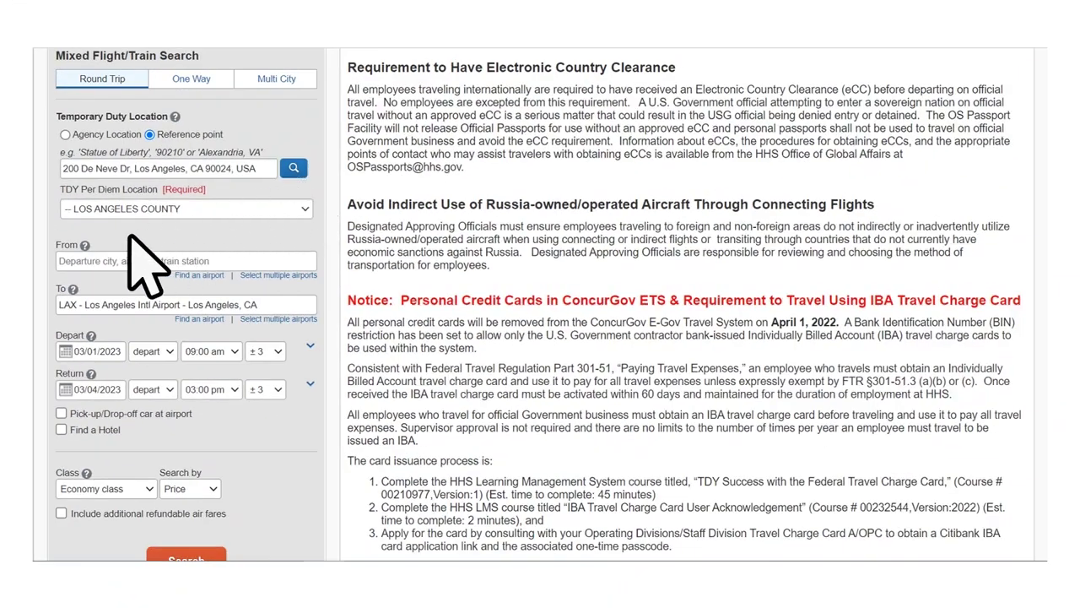
- Set the departure airport to DCA Washington D.C. Ronald Reagan National Airport
click(60, 260)
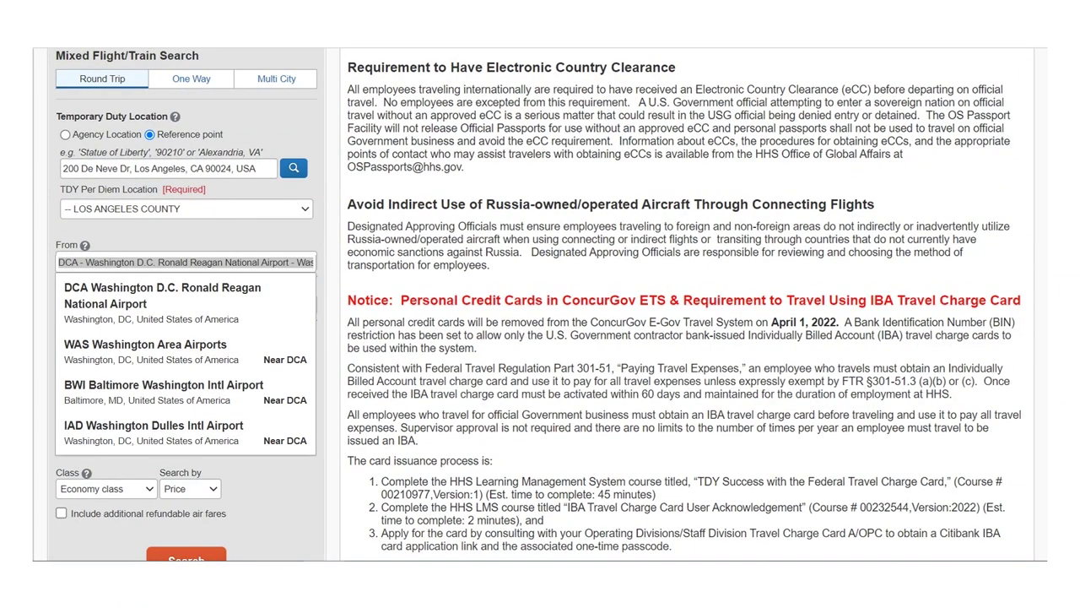
click(141, 289)
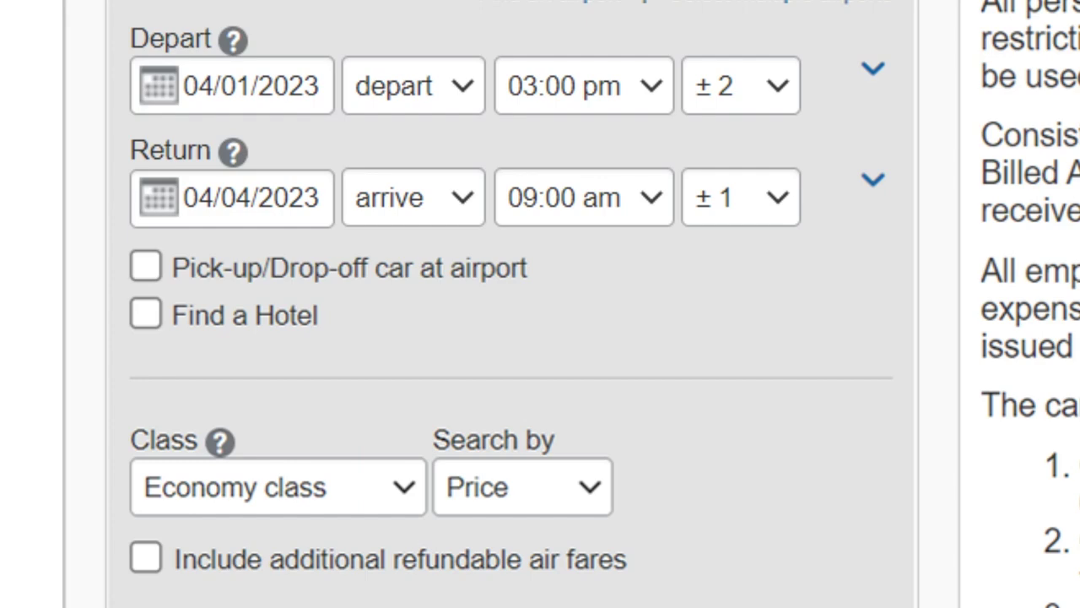
- Include a hotel search with the round trip and run the combined search by price in economy class
click(145, 314)
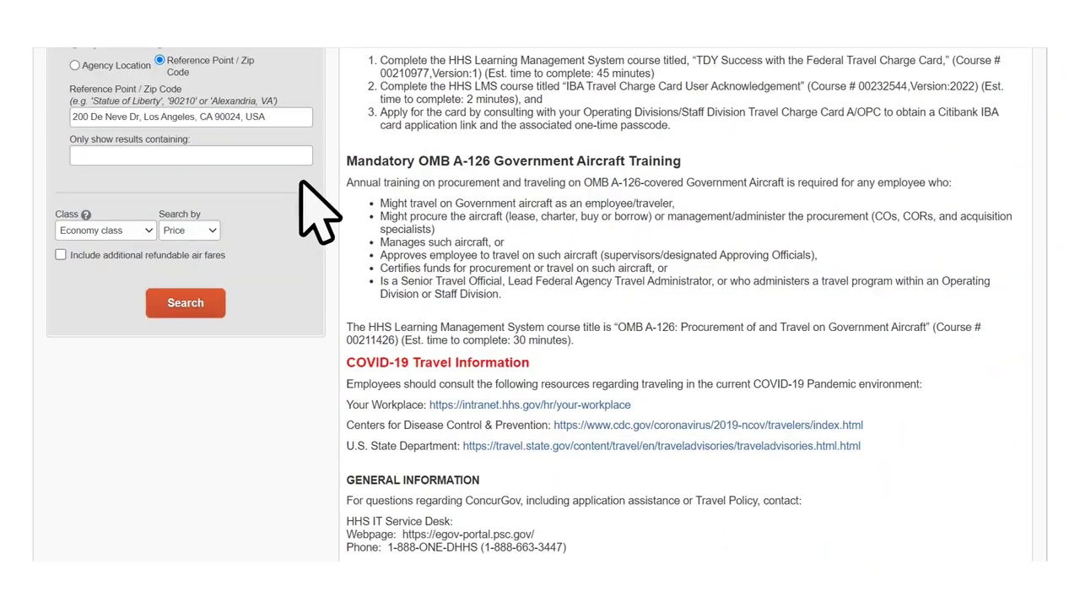
click(186, 302)
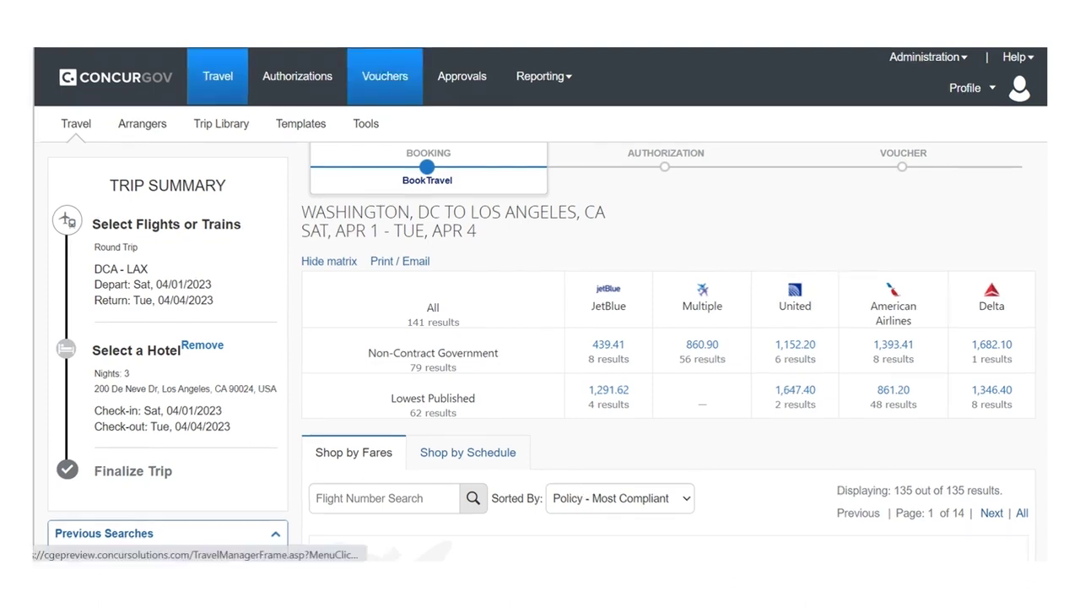
- Show the fares for the $439.41 JetBlue trip leaving DCA at 03:30p and returning to DCA at 08:47p
scroll(66, 51, down, 5)
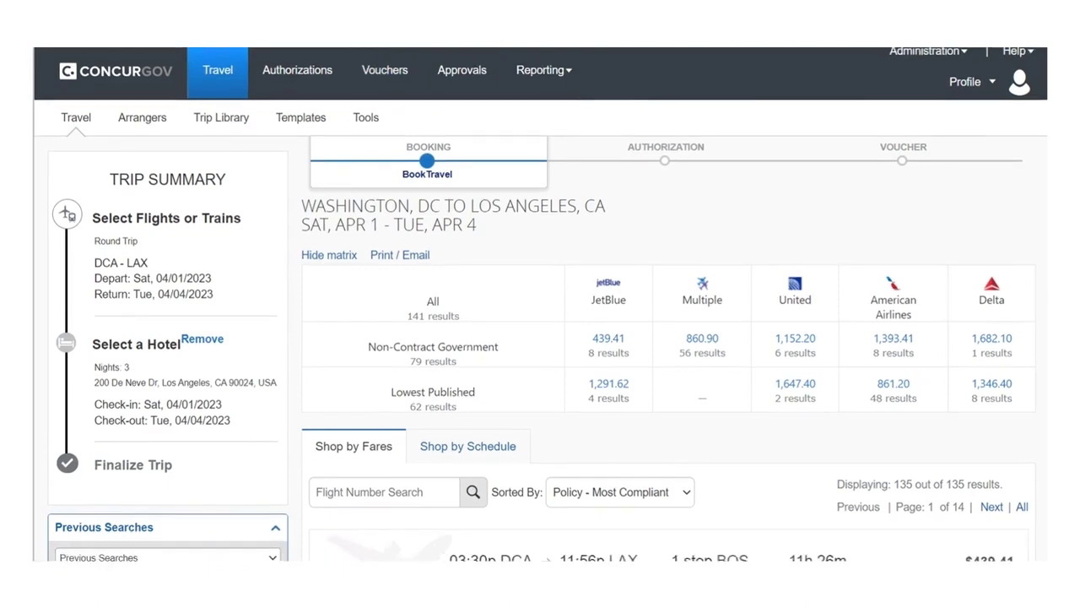
scroll(66, 51, down, 2)
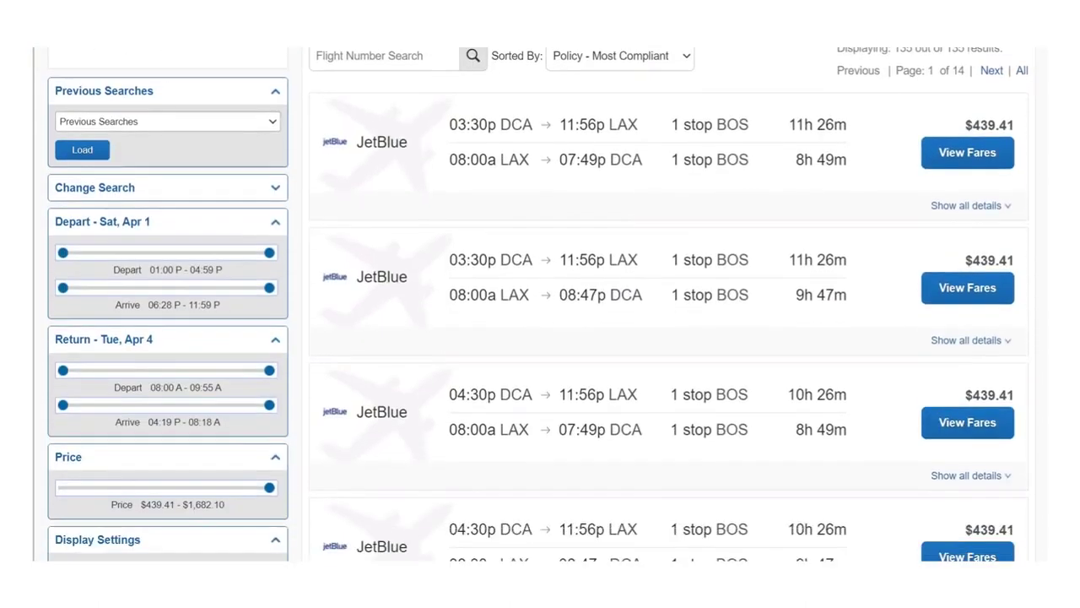
scroll(541, 306, down, 1)
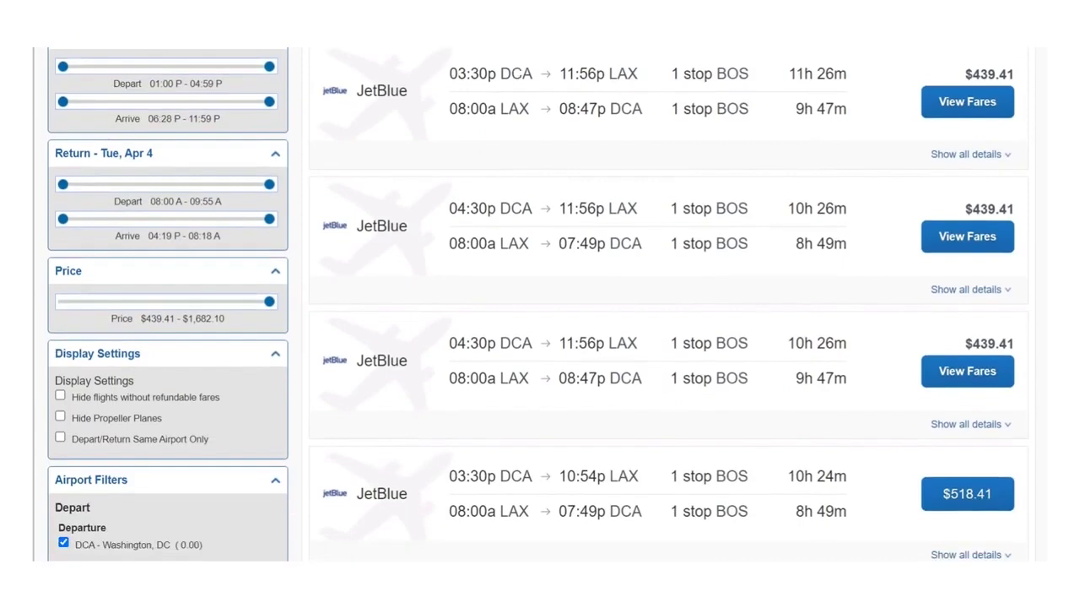
click(939, 108)
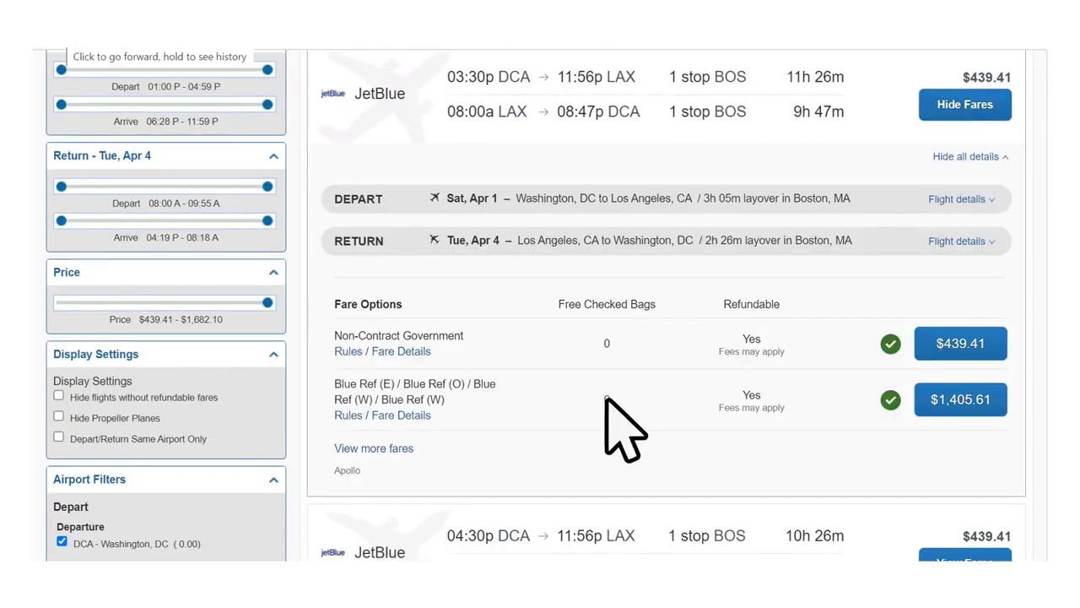
- Check the fare rules and outbound flight details, and select the $439.41 Non-Contract Government fare
click(341, 414)
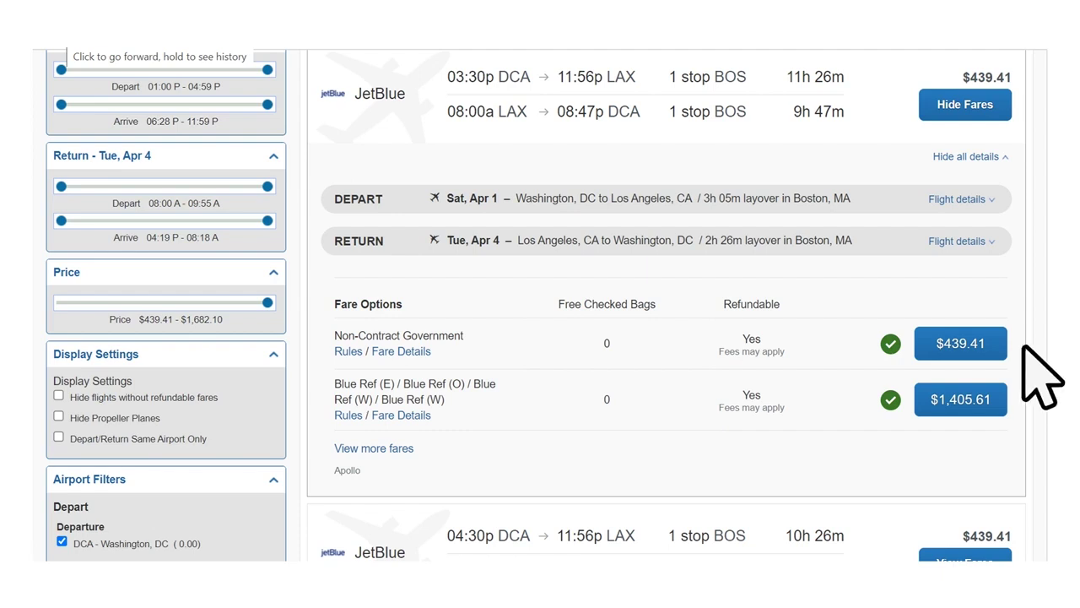
click(952, 200)
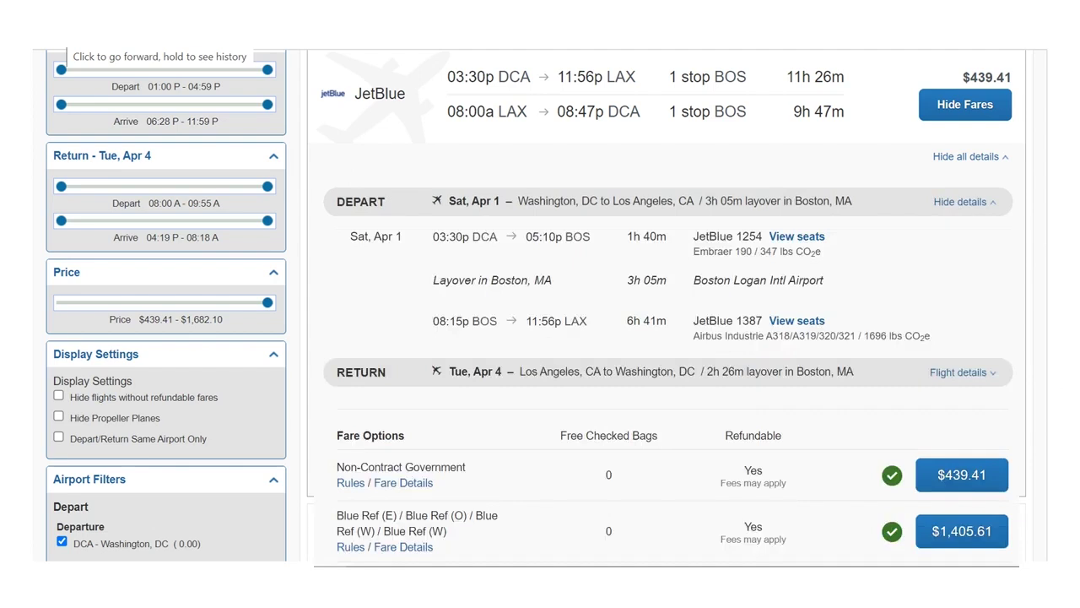
click(962, 474)
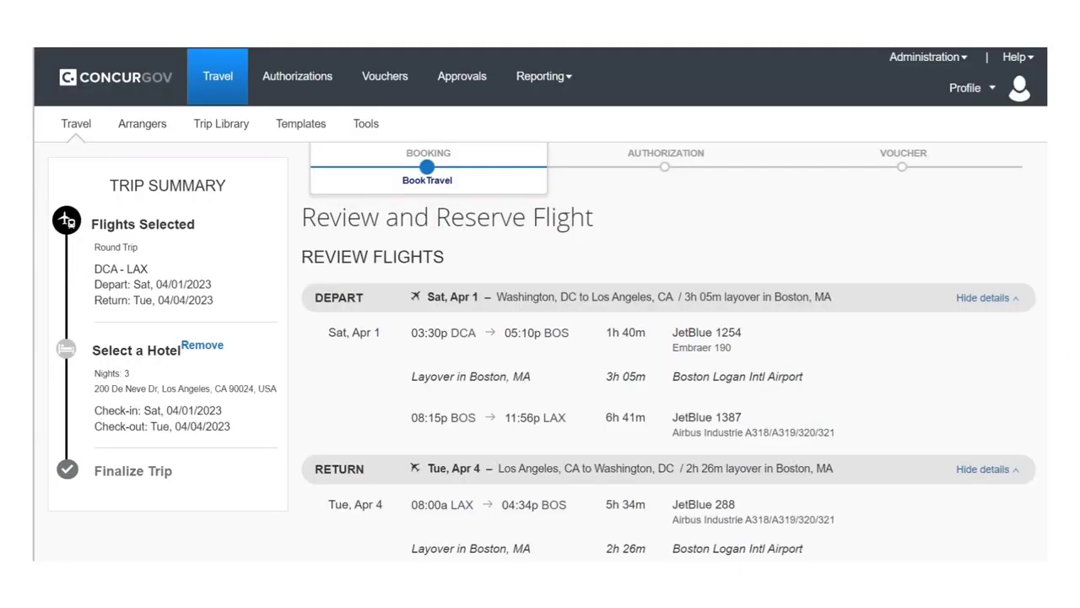
- Review the selected JetBlue flights, choose HHS Test CBA as the method of payment and reserve the flight
scroll(540, 304, down, 2)
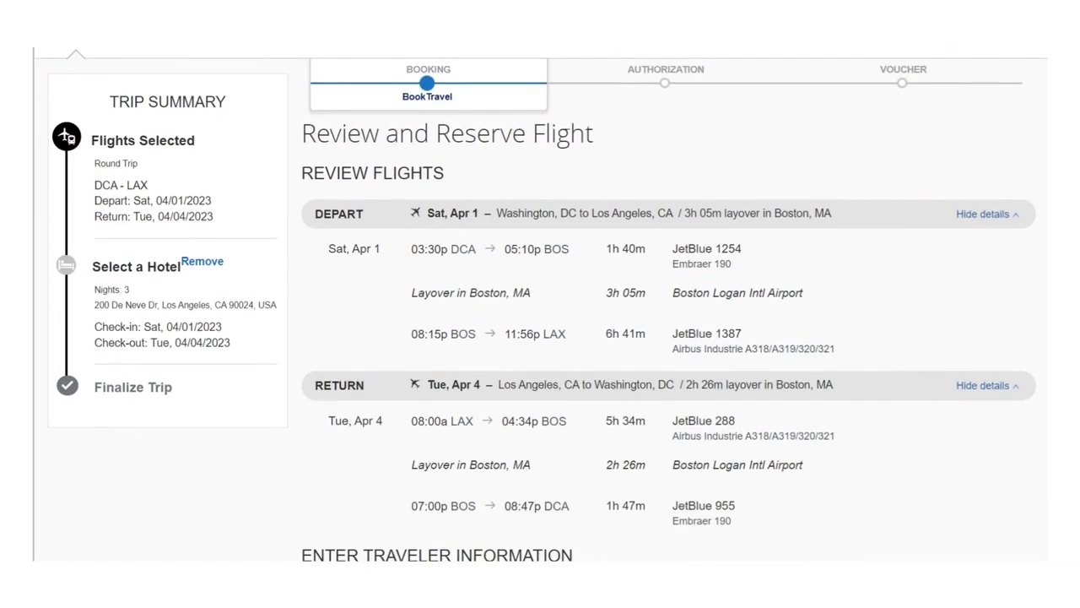
scroll(540, 304, down, 5)
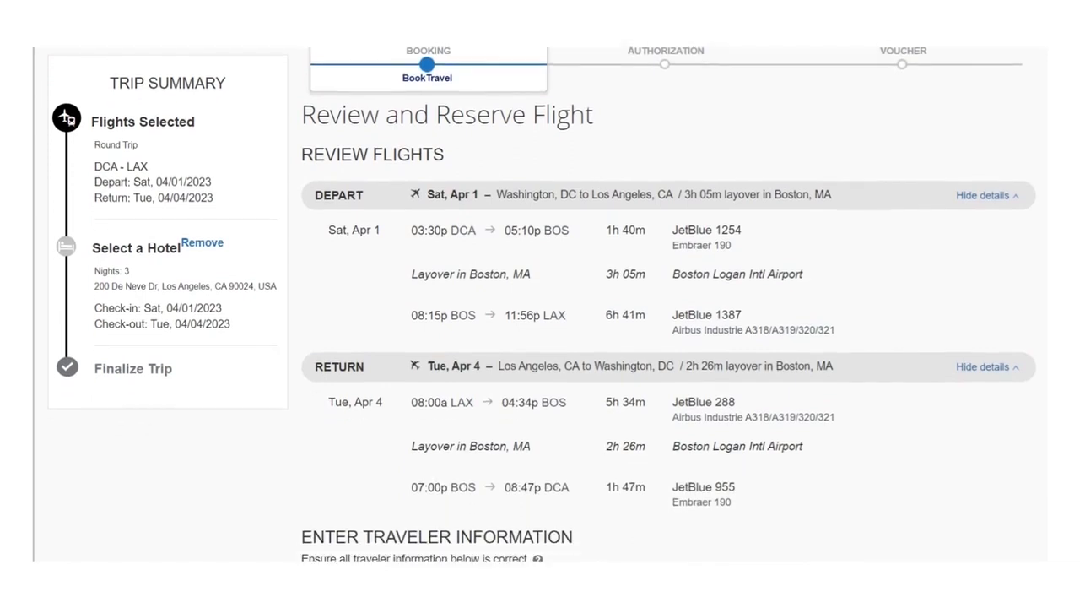
scroll(540, 304, down, 2)
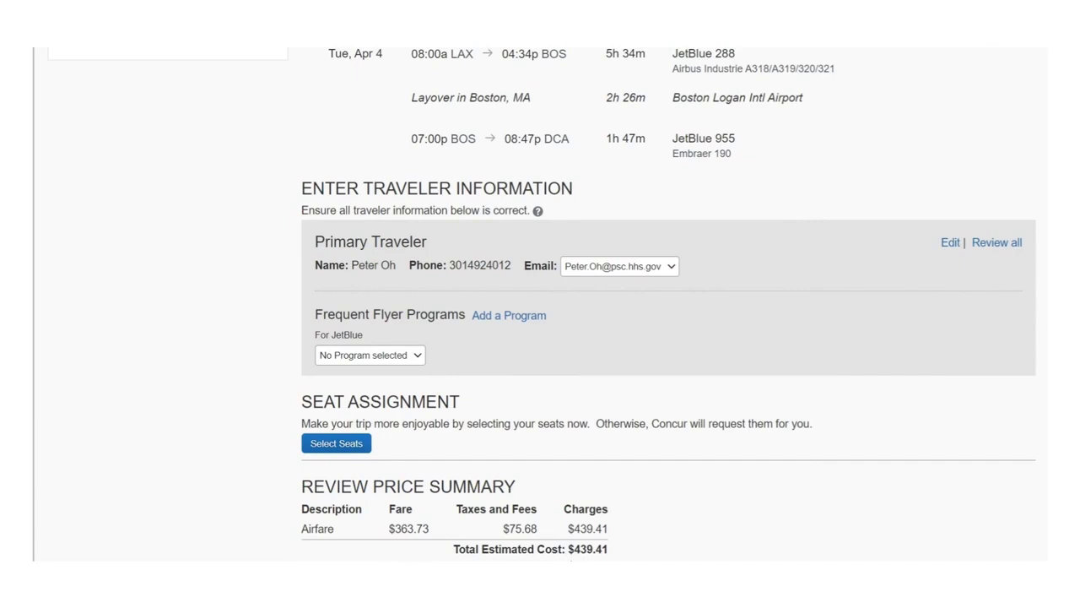
scroll(668, 304, down, 5)
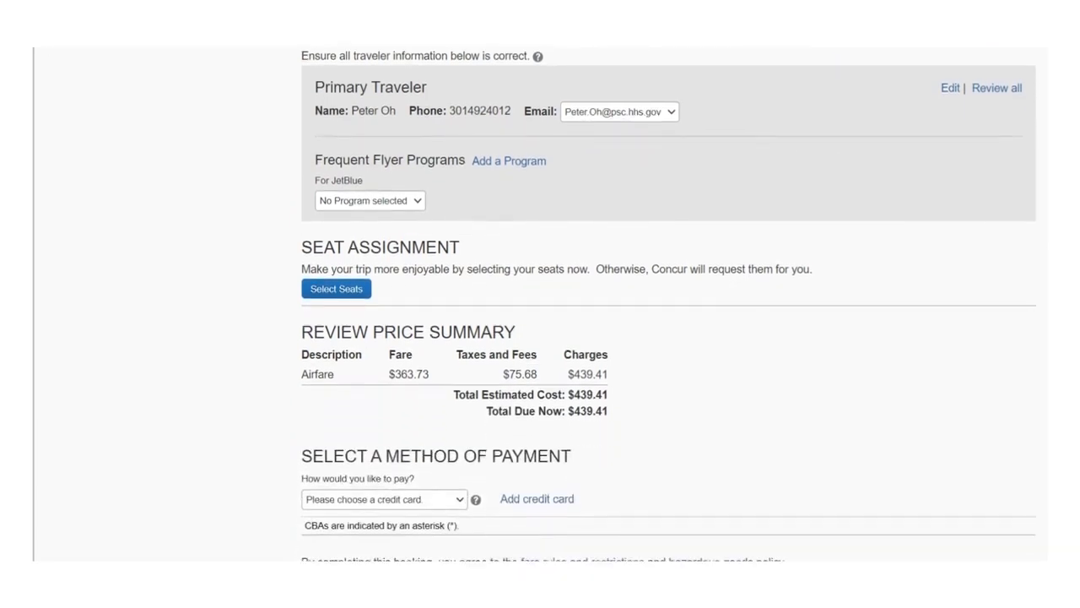
scroll(668, 303, down, 1)
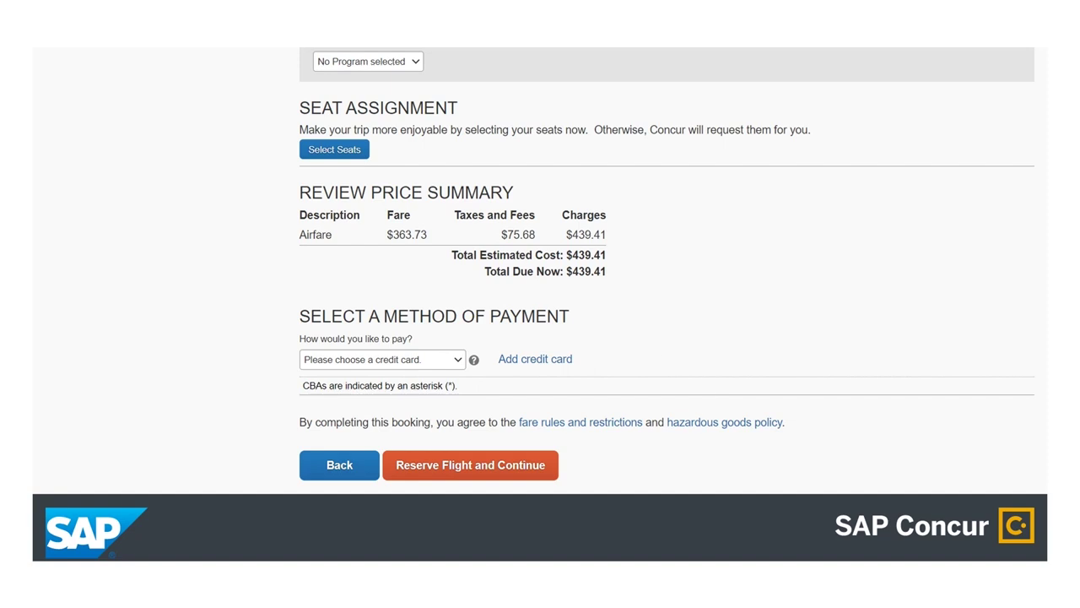
click(460, 359)
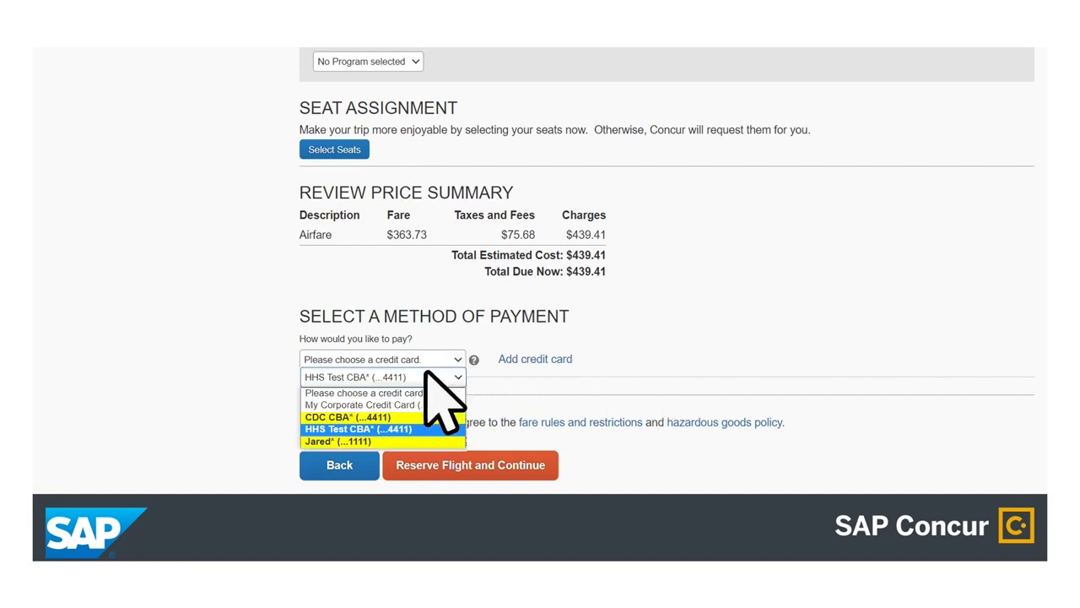
click(359, 429)
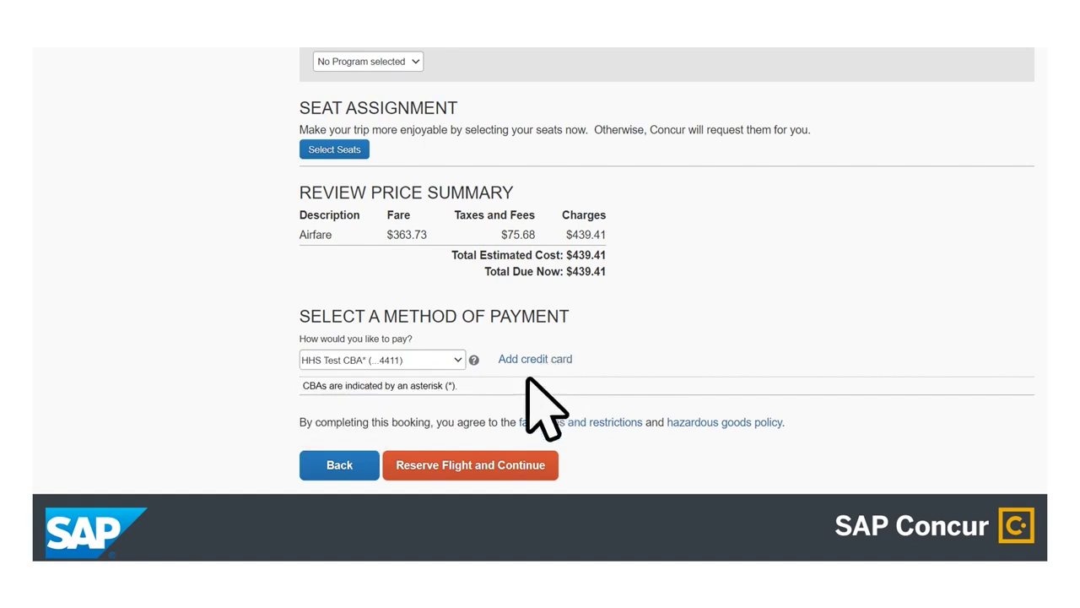
click(519, 462)
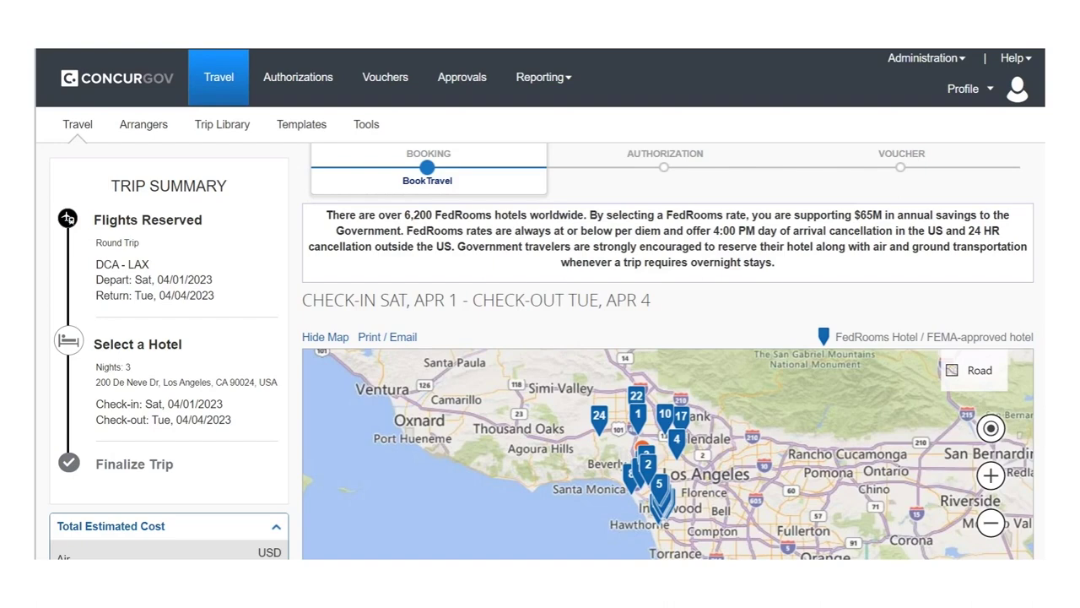
- Select the $163 FedRooms one-queen room with free wifi, microwave, fridge and coffee maker at Best Western Royal Palace Inn & Suites
scroll(666, 380, down, 5)
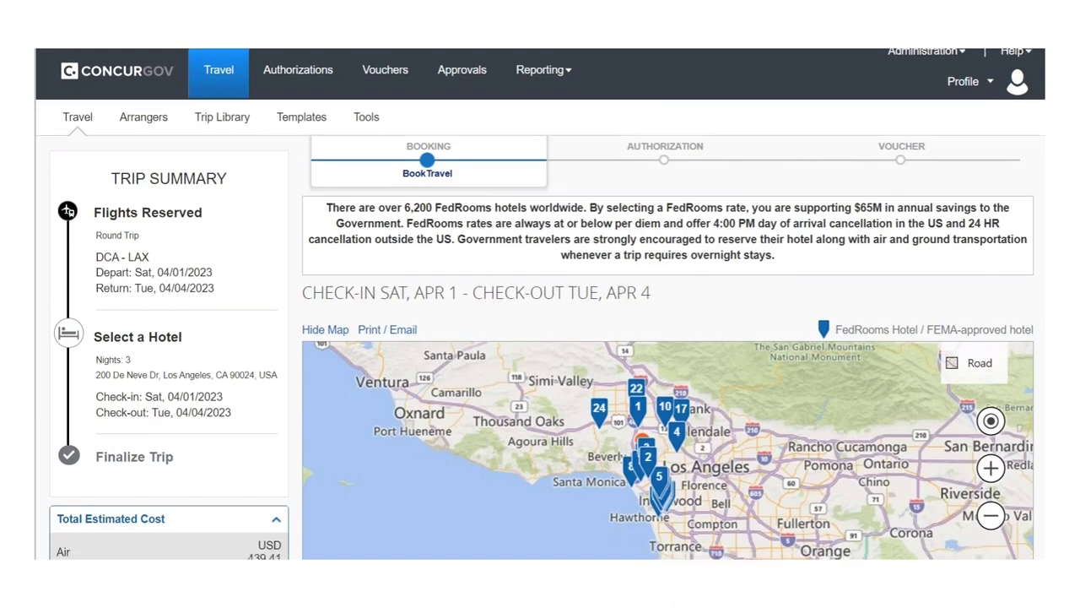
scroll(667, 380, down, 2)
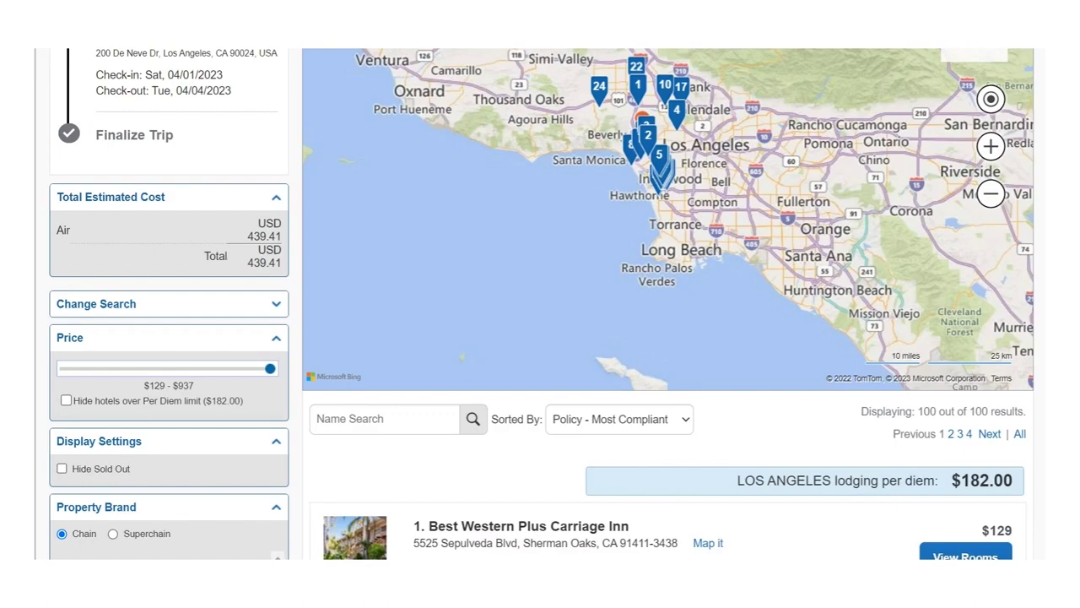
scroll(540, 304, up, 4)
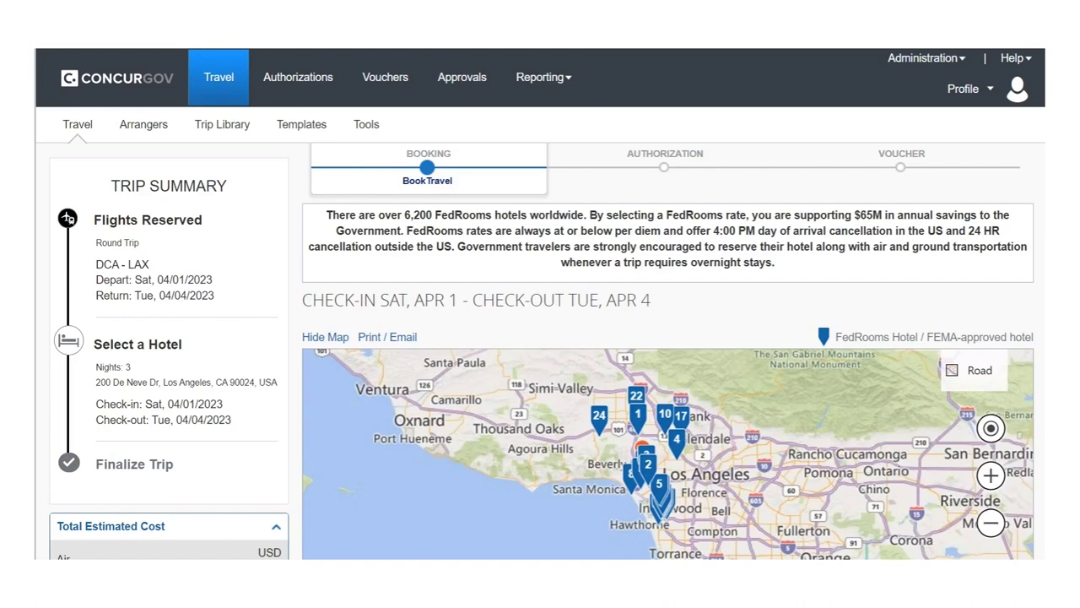
scroll(540, 304, down, 4)
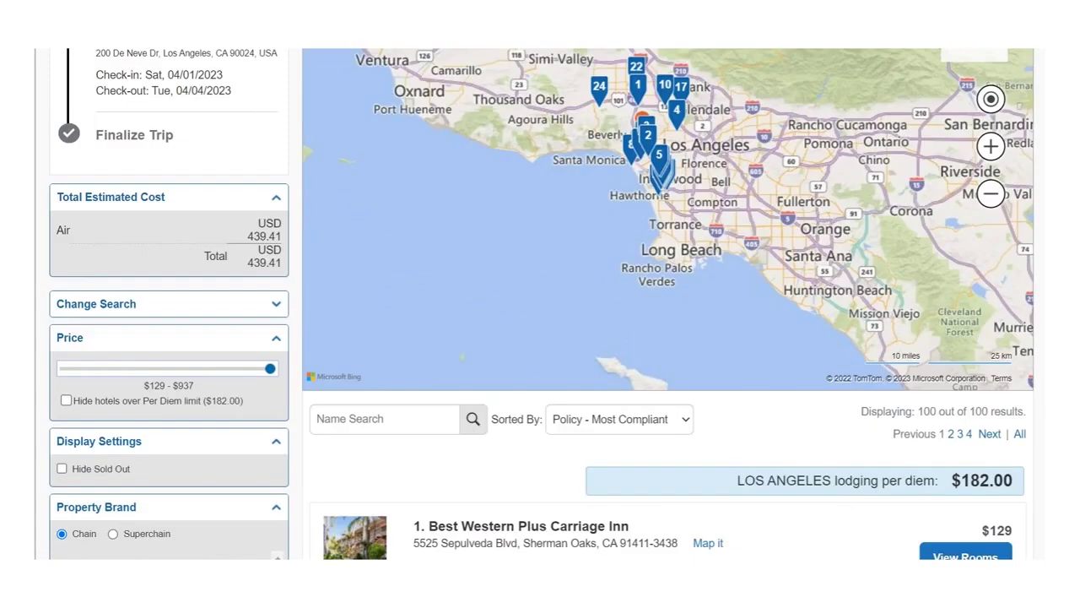
scroll(540, 303, down, 3)
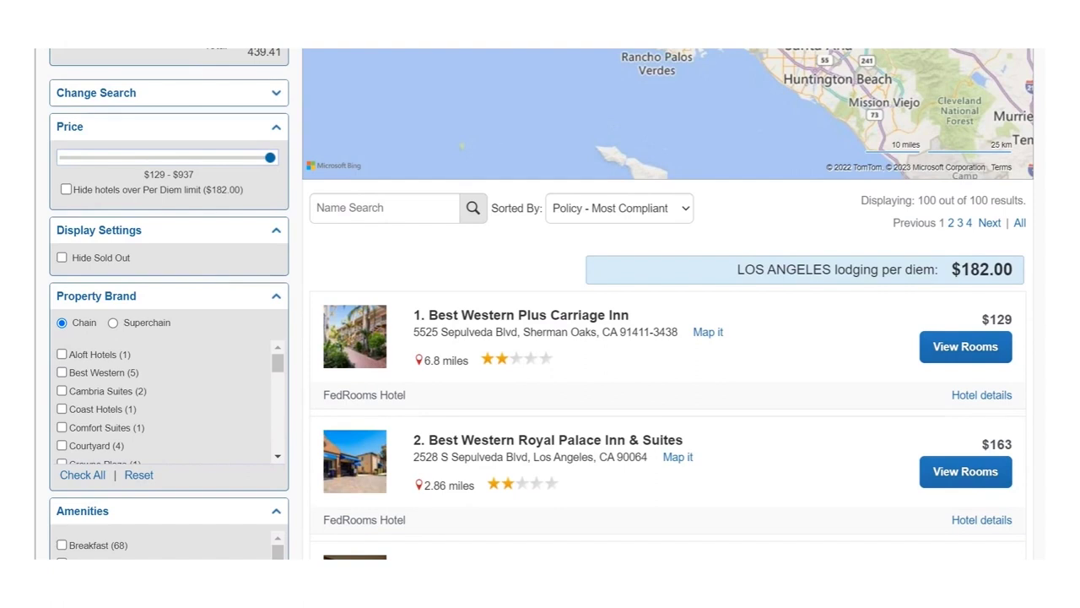
scroll(540, 303, down, 3)
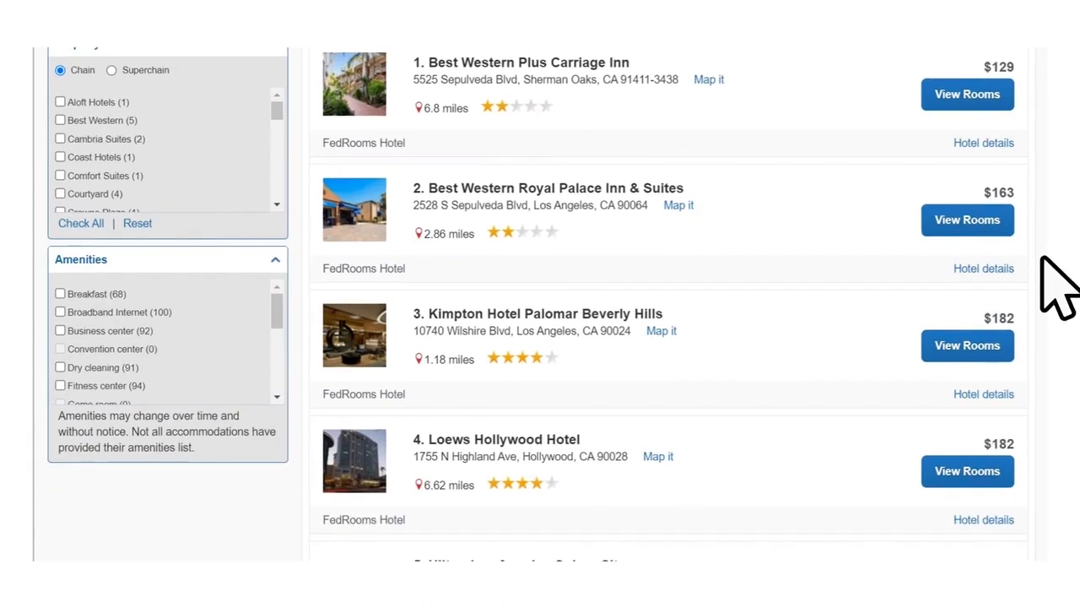
click(962, 221)
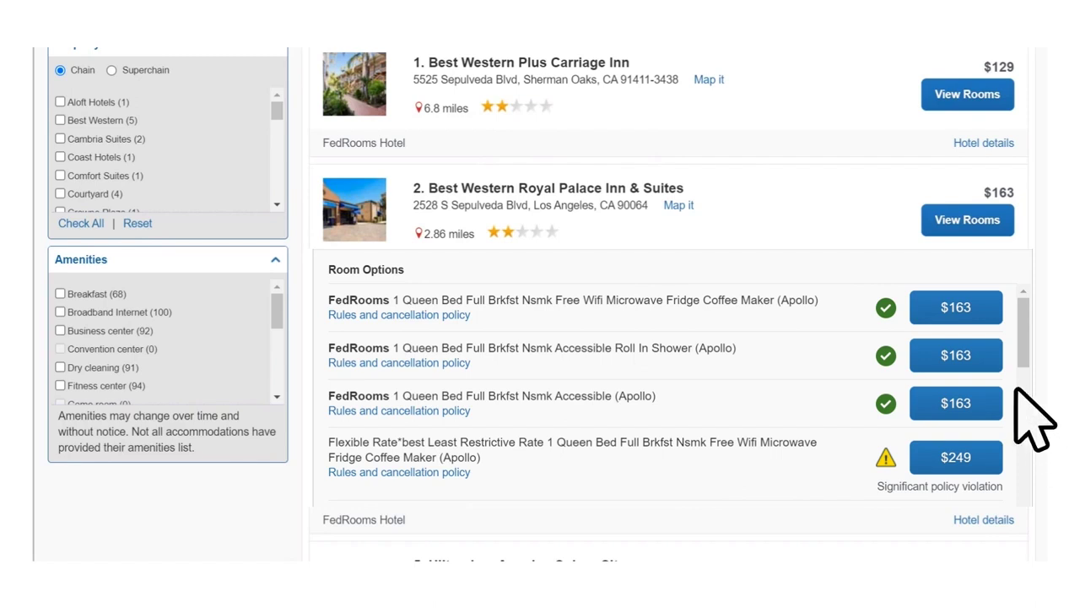
click(956, 309)
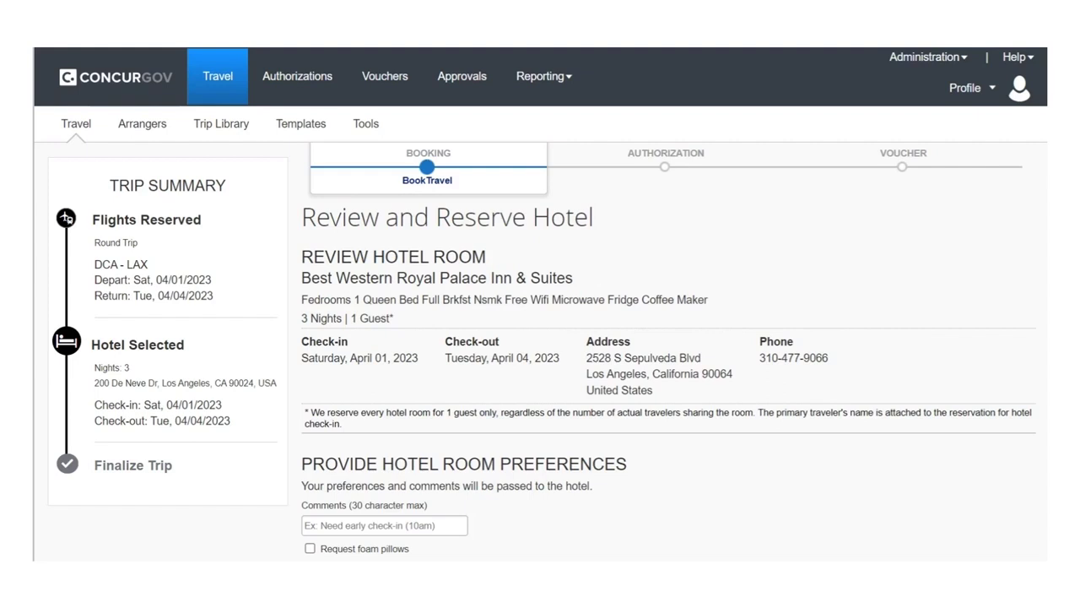
- Review the hotel booking and payment card choices, accept the hotel's rate rules and cancellation policy, and reserve the Best Western room
scroll(540, 337, down, 3)
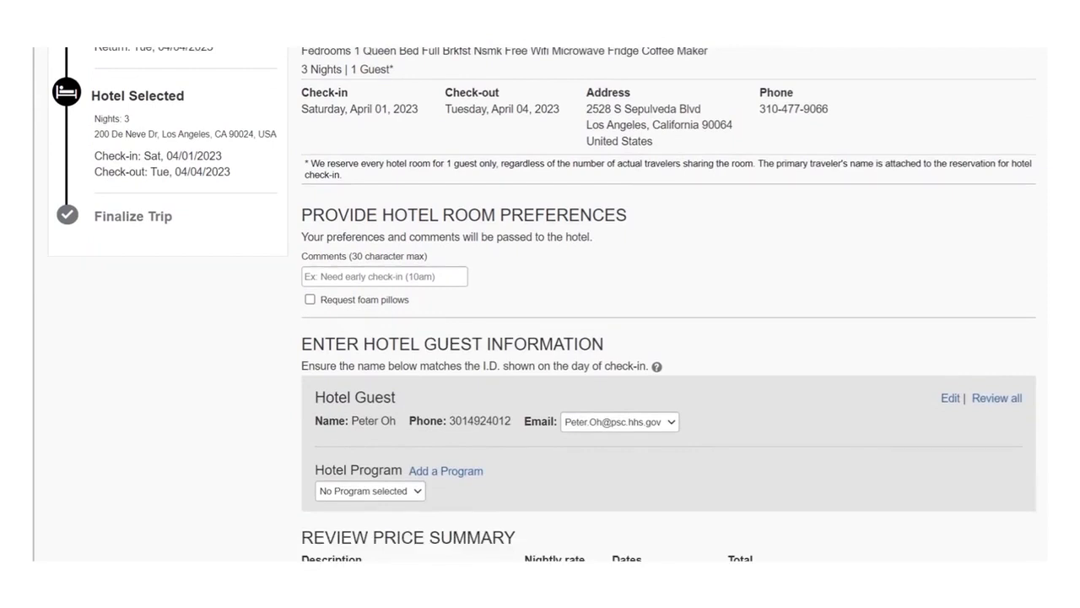
scroll(540, 337, down, 3)
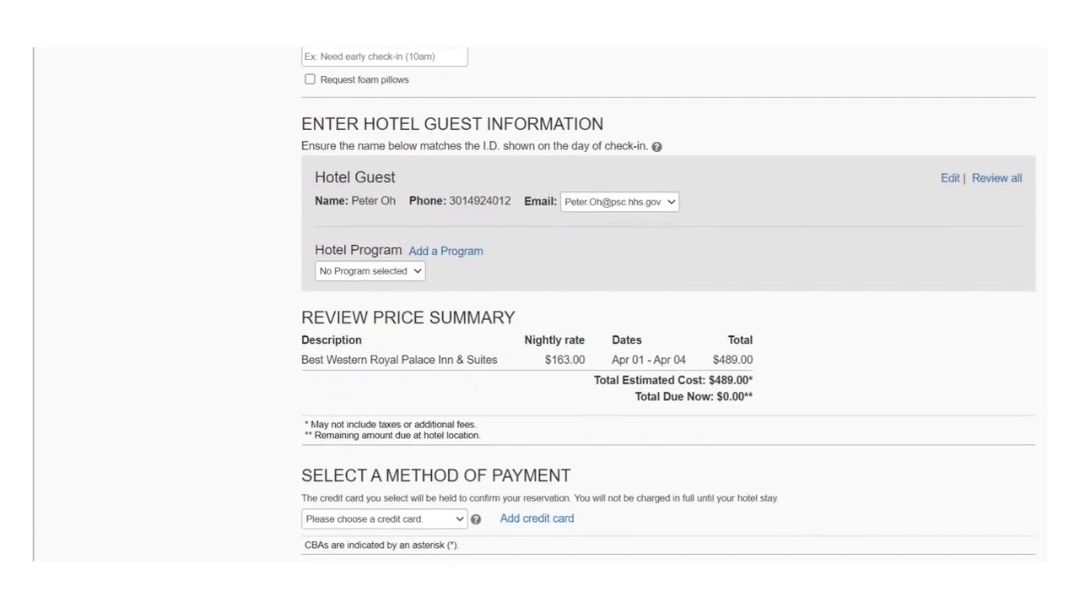
scroll(540, 337, down, 6)
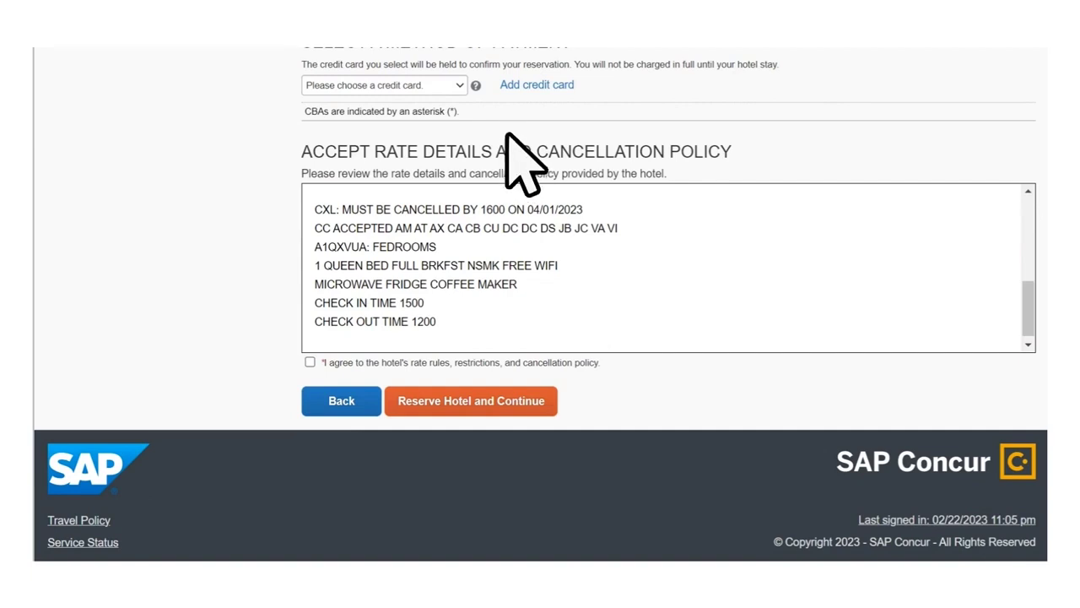
click(458, 85)
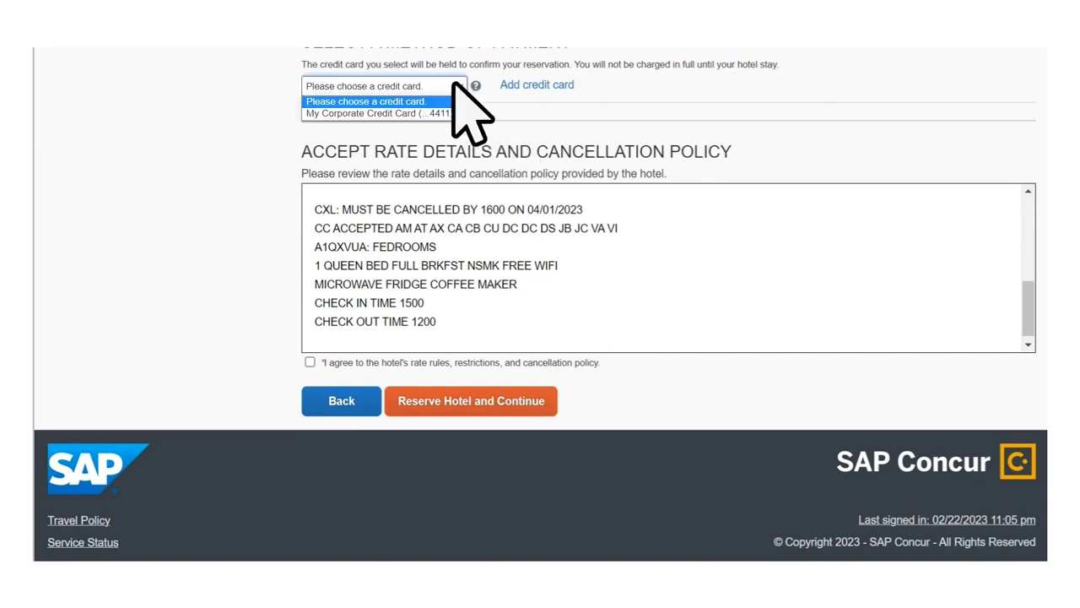
click(363, 102)
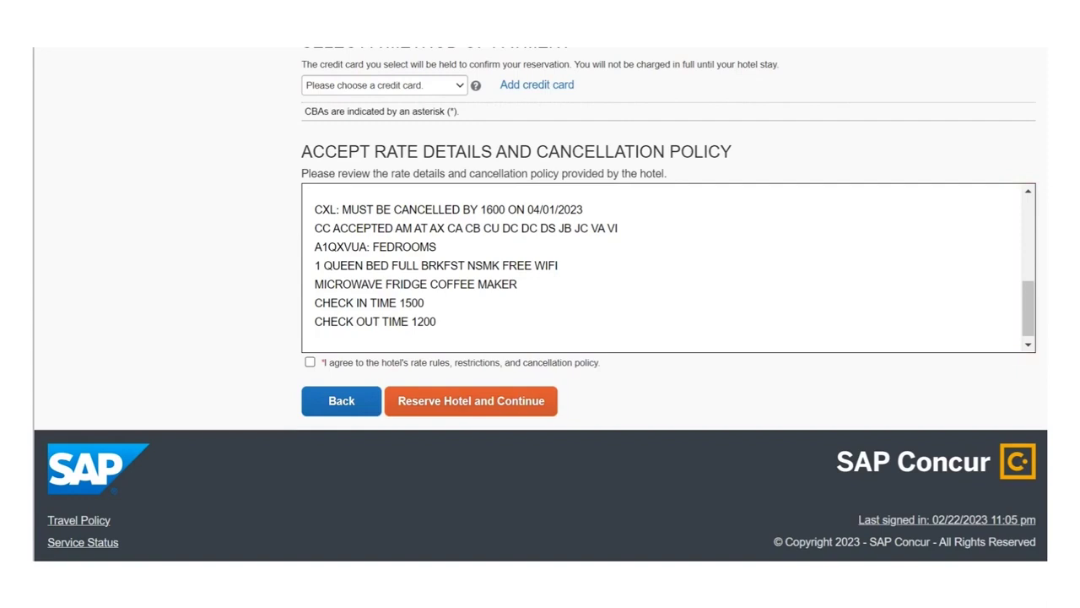
click(310, 362)
click(503, 401)
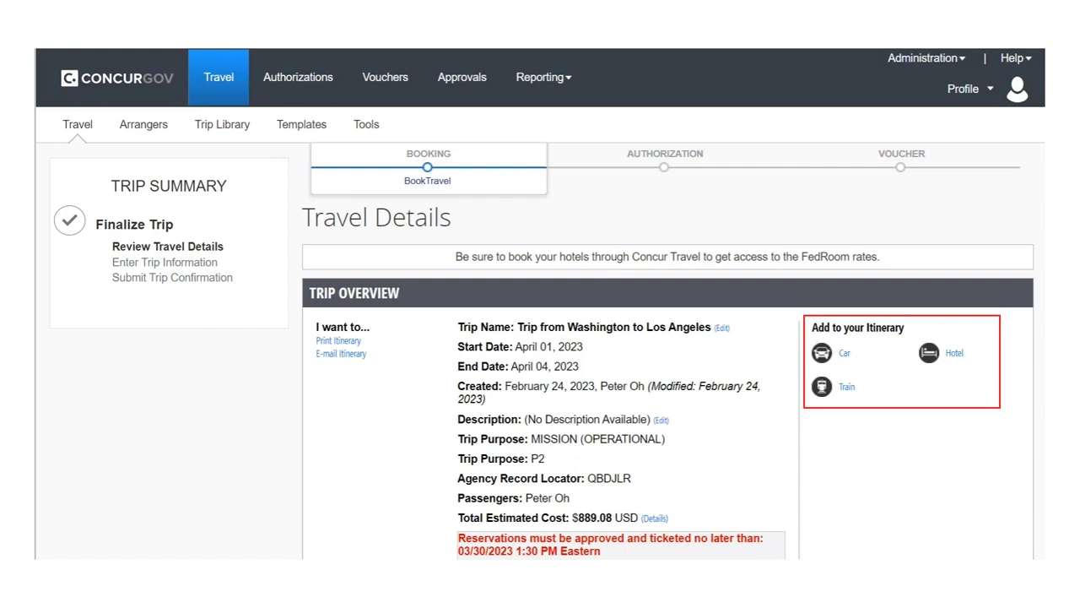
- Review the travel details of the Los Angeles trip and accept the trip booking information to reach the trip confirmation
scroll(540, 338, down, 2)
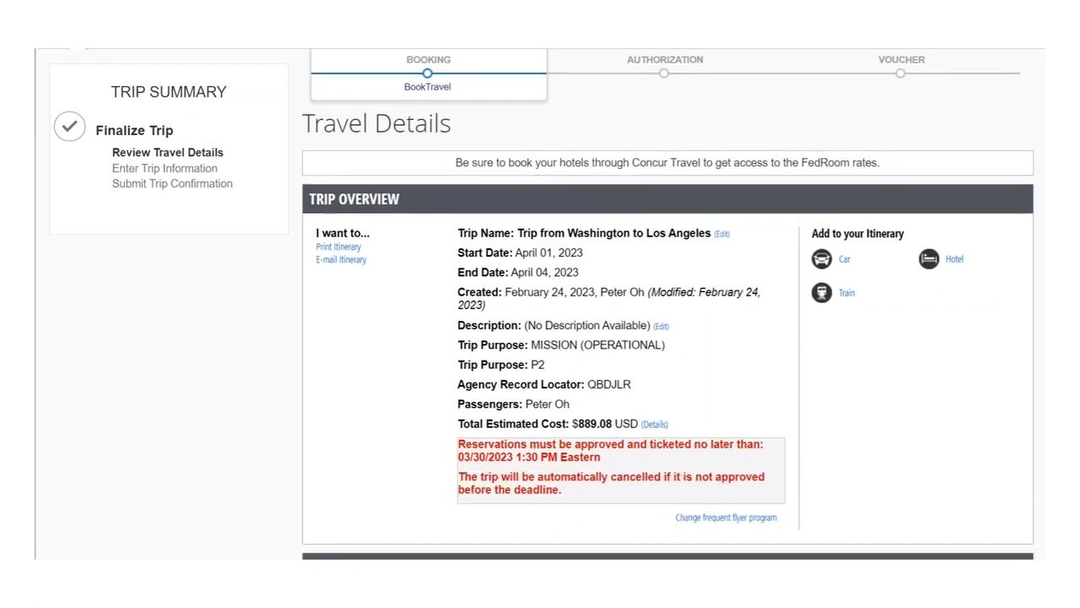
scroll(540, 338, down, 5)
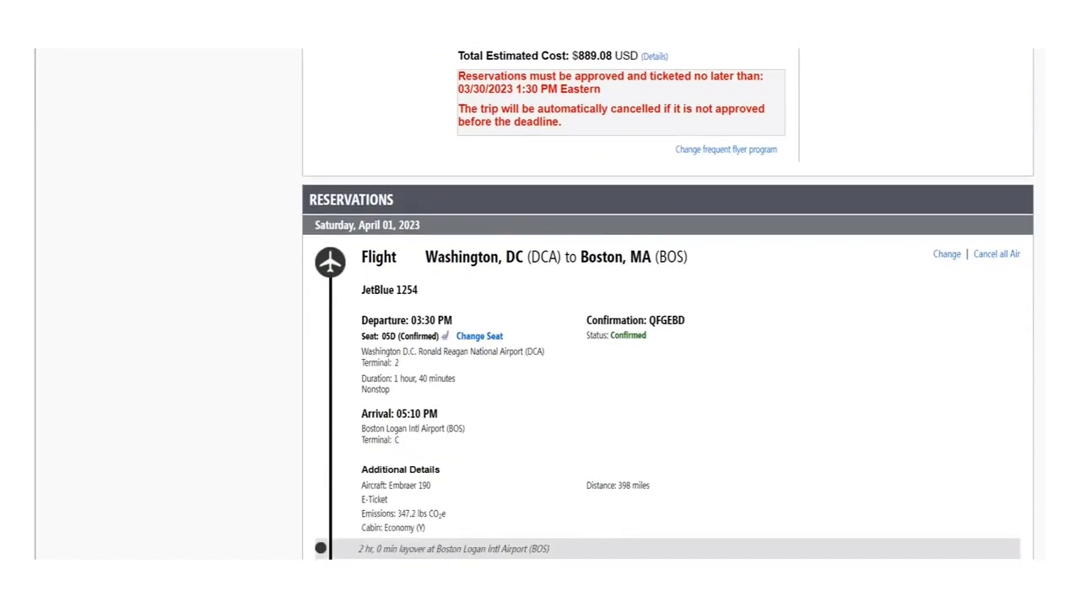
scroll(540, 337, up, 6)
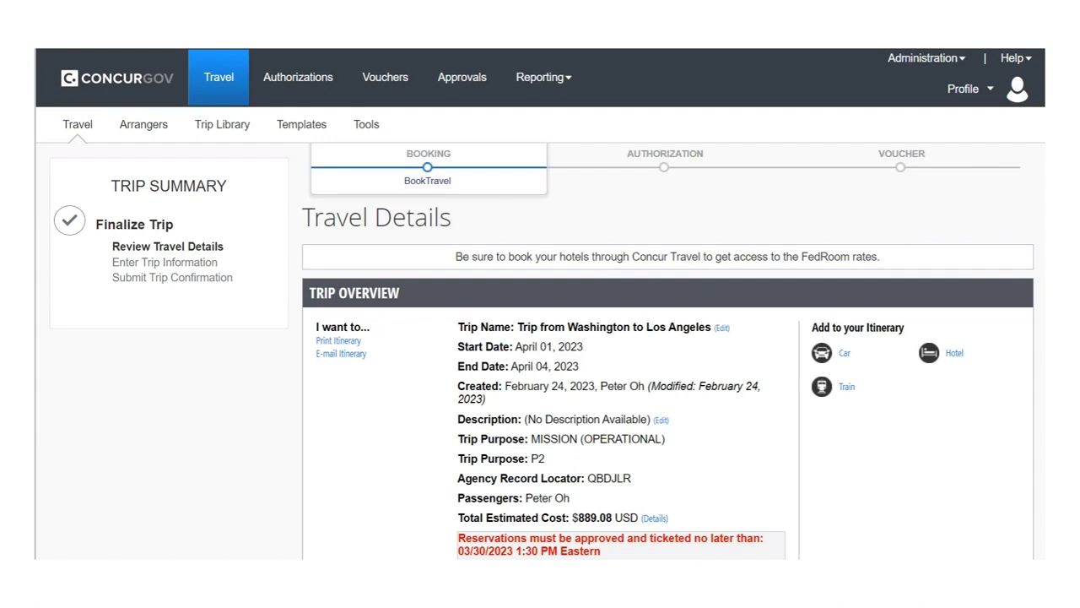
scroll(540, 337, down, 5)
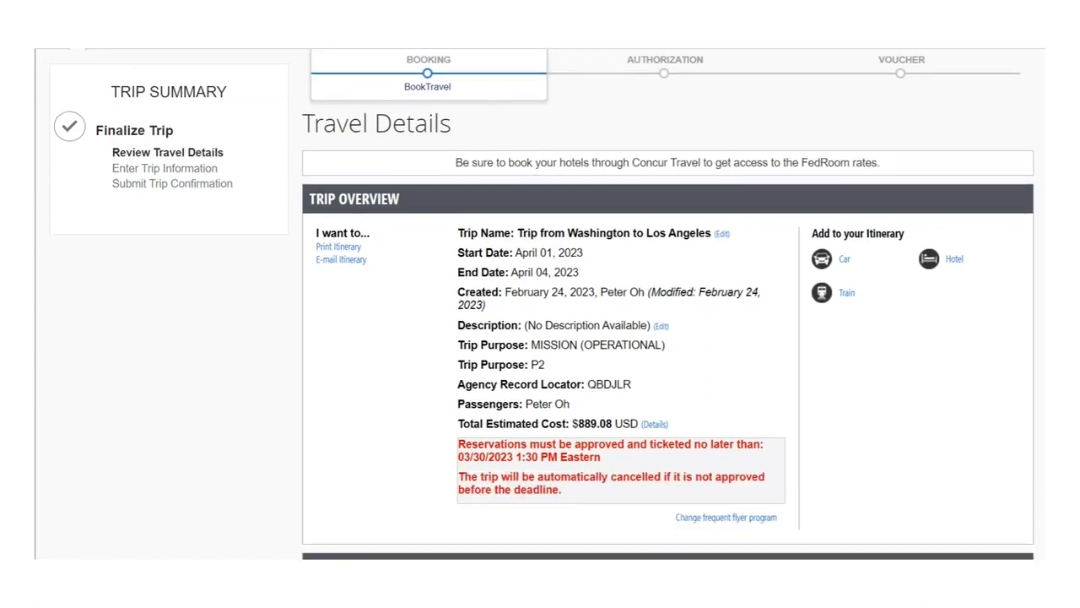
scroll(666, 337, down, 2)
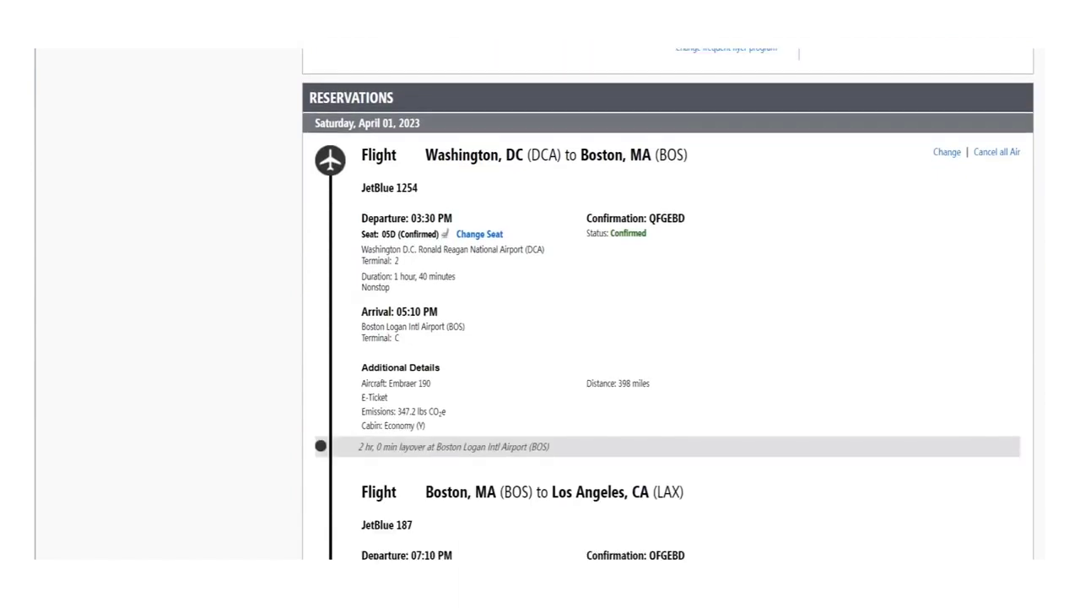
scroll(667, 304, down, 10)
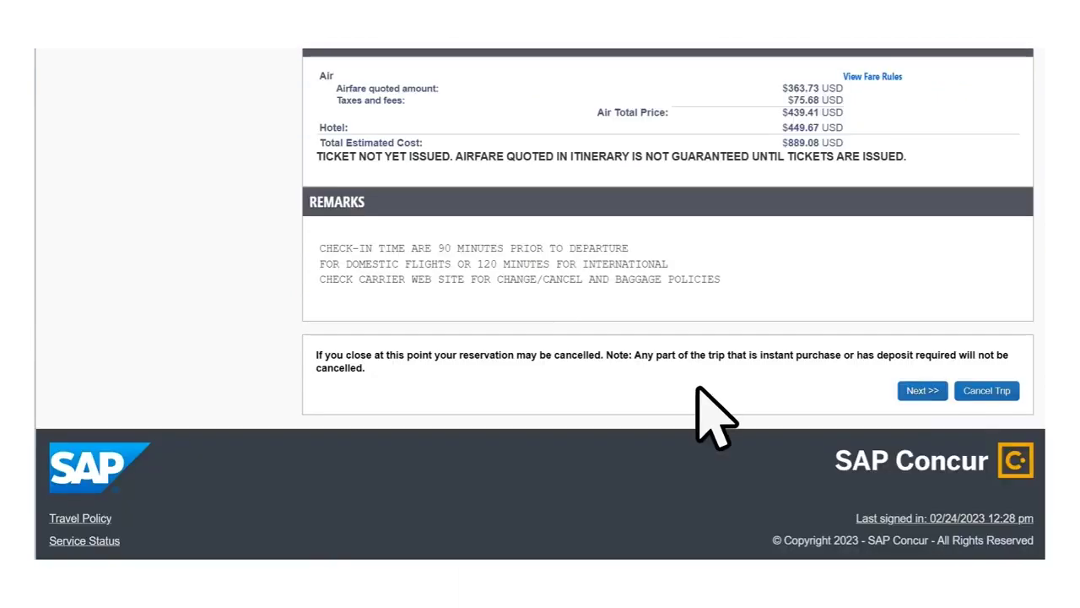
click(922, 390)
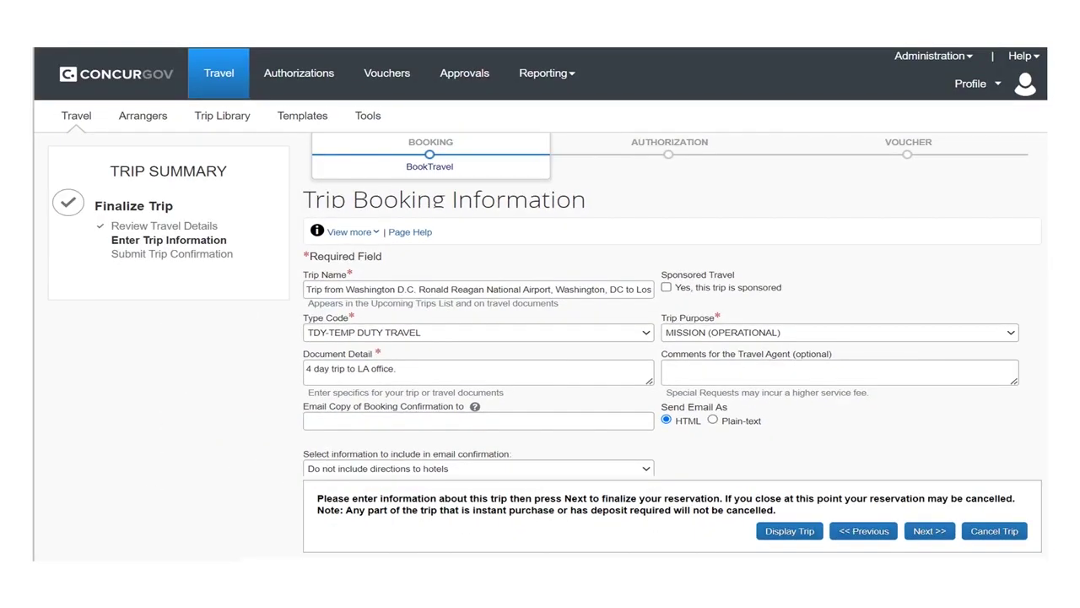
click(928, 530)
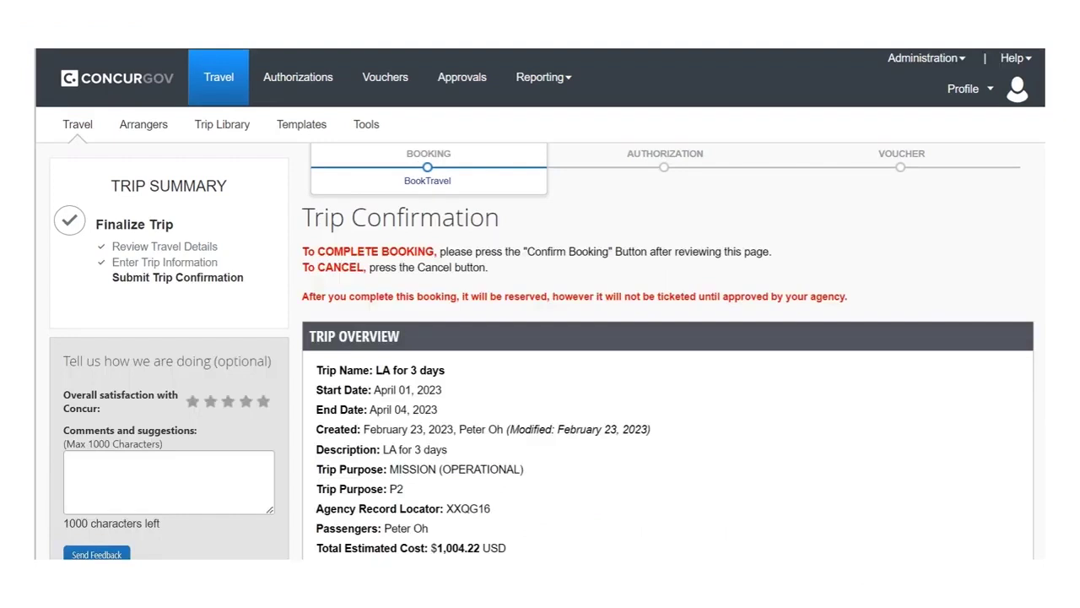
- Review the flights, hotel stay and total estimated cost in the trip confirmation, and confirm the booking
scroll(540, 337, down, 1)
scroll(540, 338, down, 2)
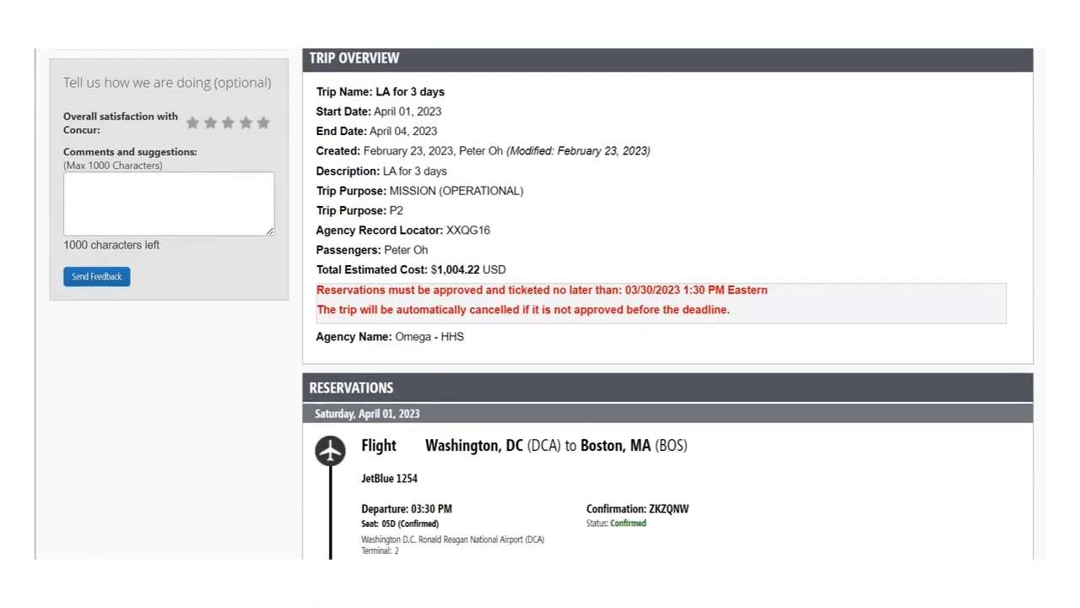
scroll(540, 338, down, 3)
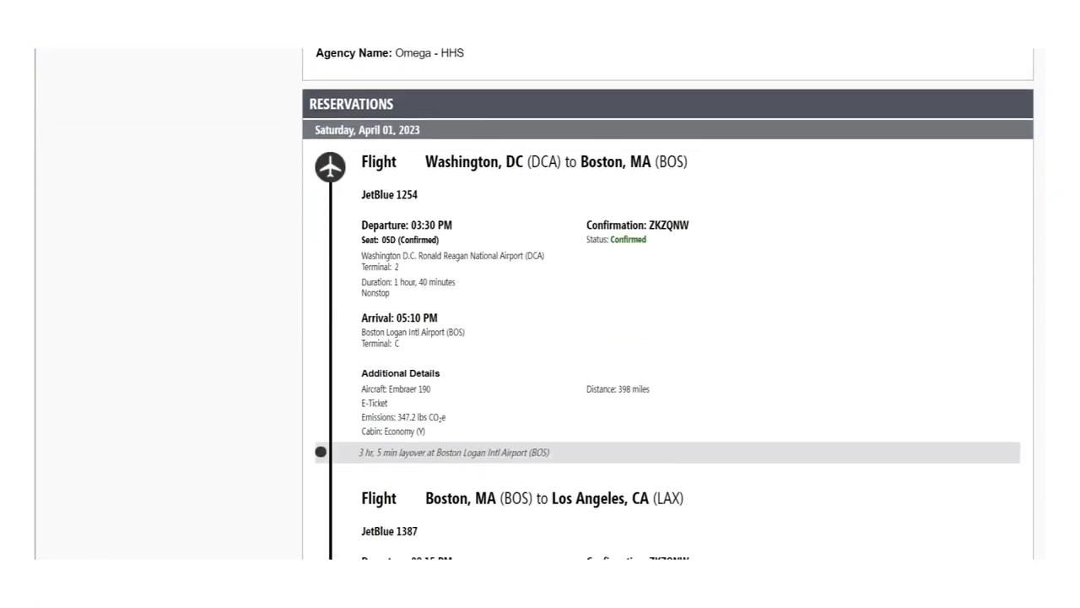
scroll(540, 338, down, 4)
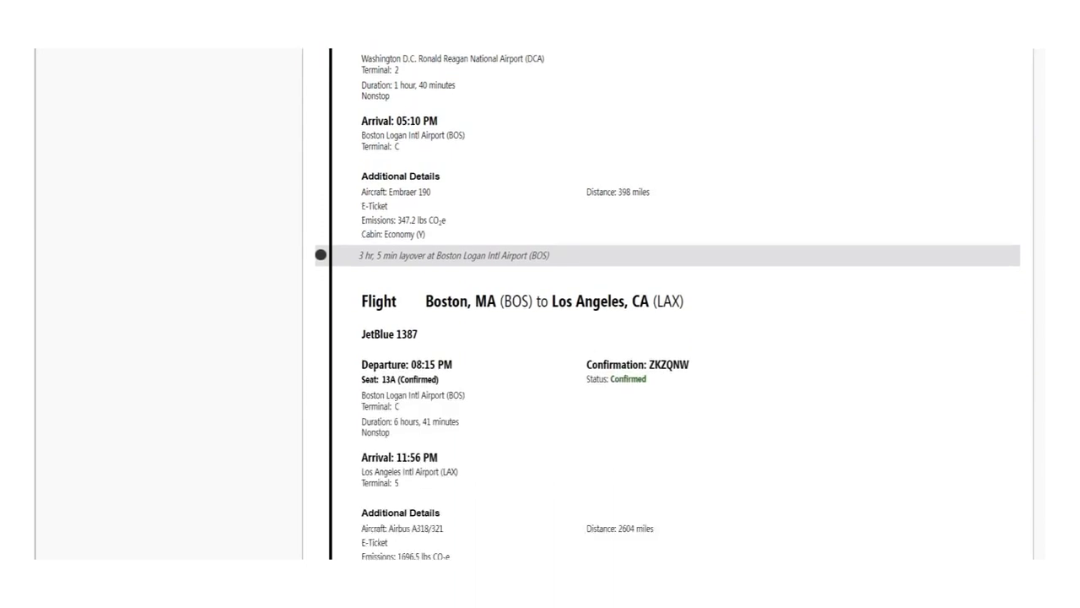
scroll(540, 337, down, 5)
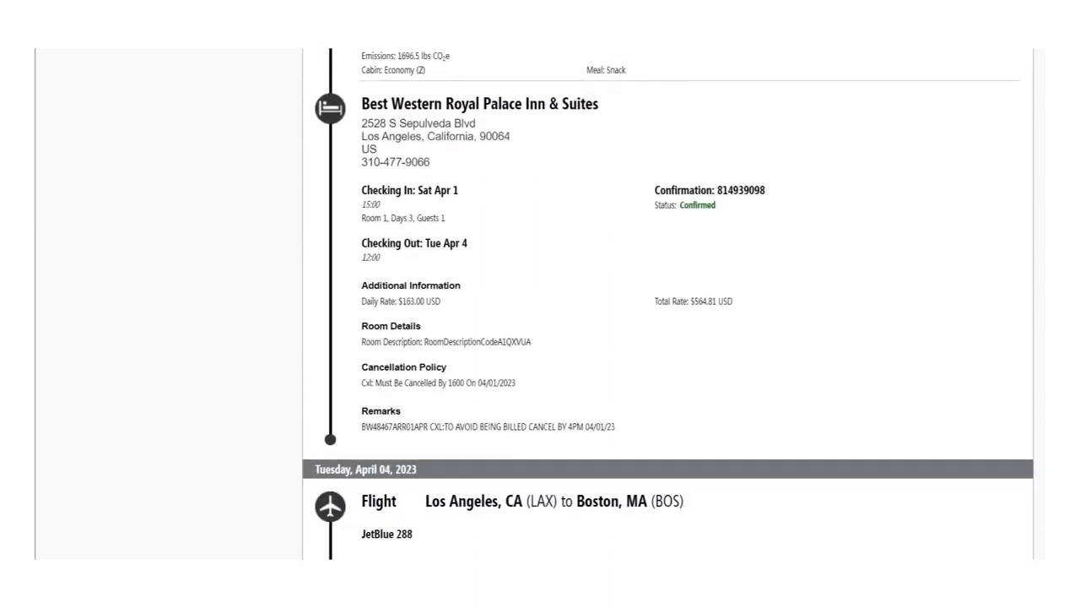
scroll(540, 337, down, 4)
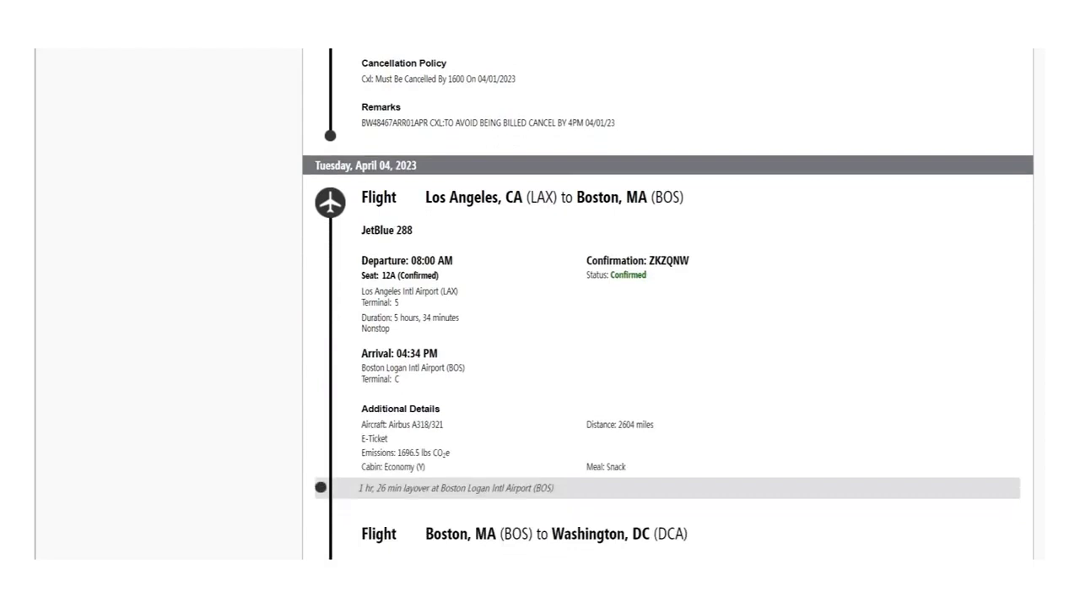
scroll(540, 338, down, 5)
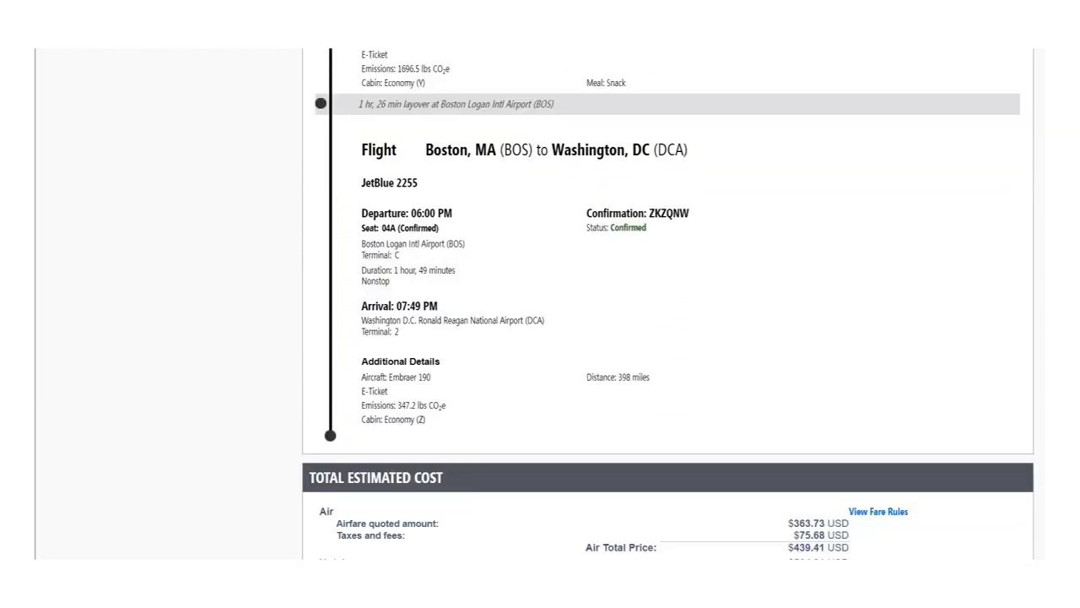
scroll(540, 337, down, 5)
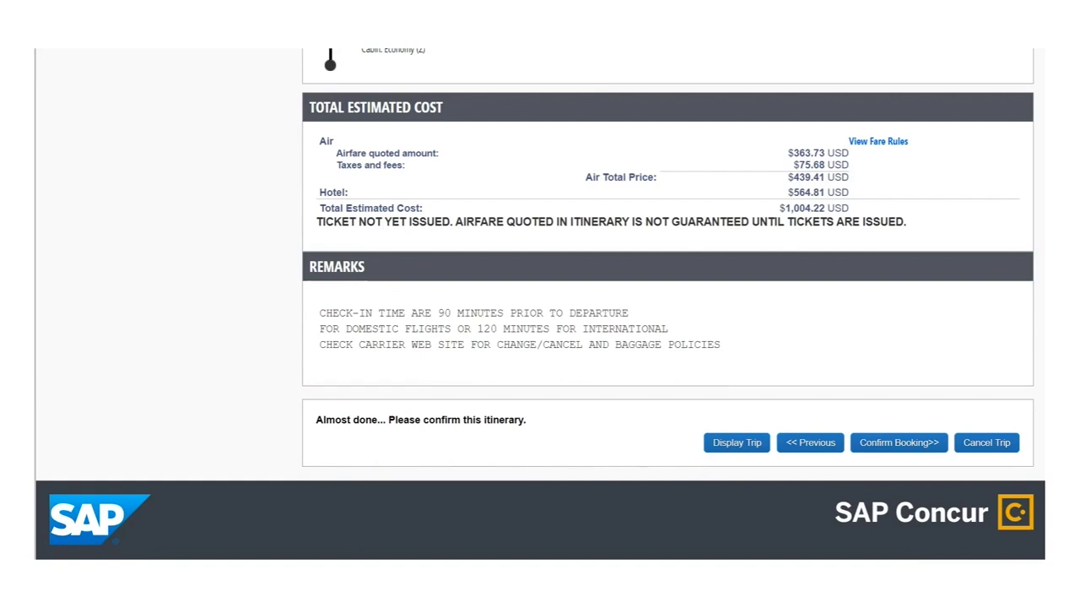
click(893, 440)
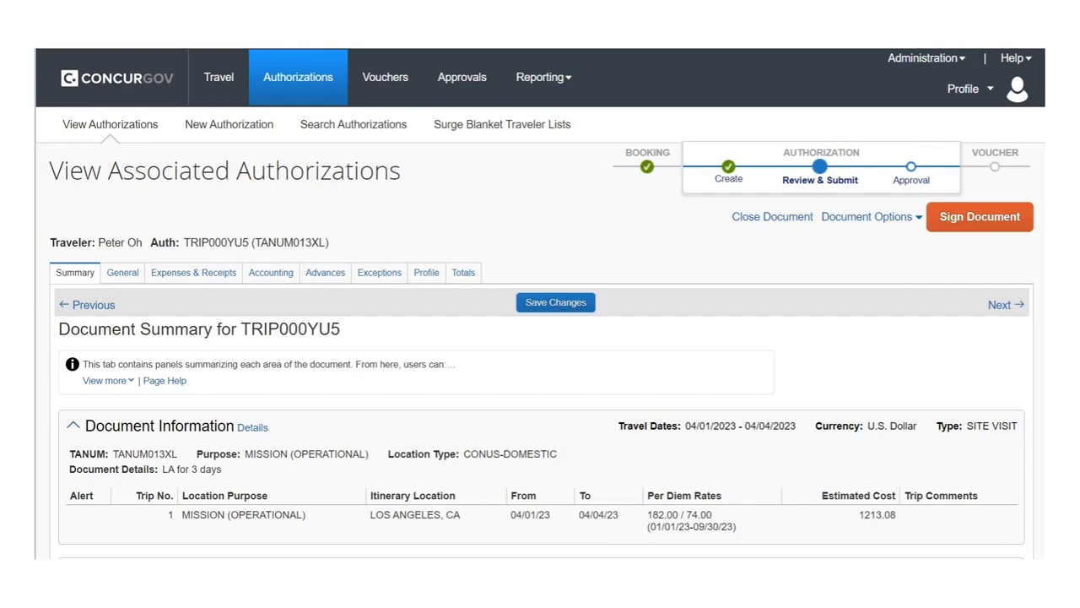
- Review the authorization's reservations, expenses and per diem allowances, and start signing the document
scroll(540, 303, down, 5)
scroll(540, 304, down, 1)
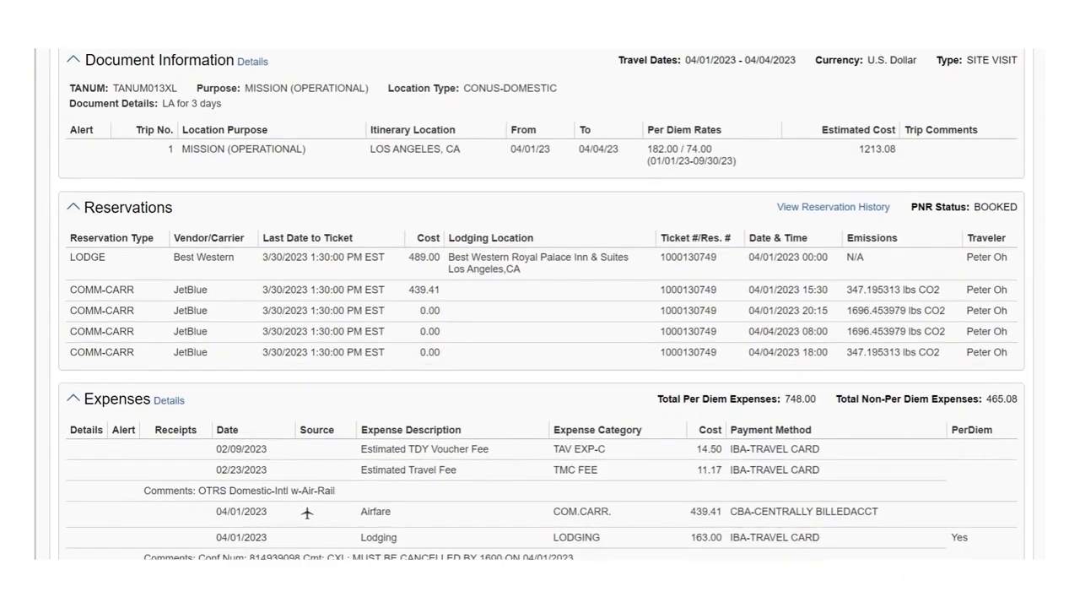
scroll(540, 304, down, 5)
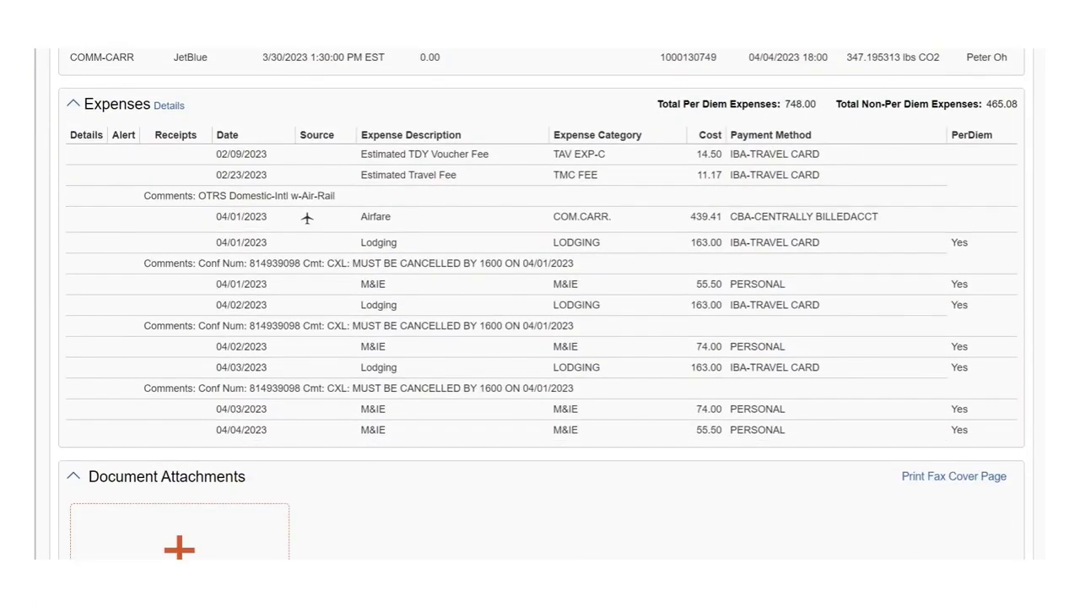
scroll(540, 303, down, 5)
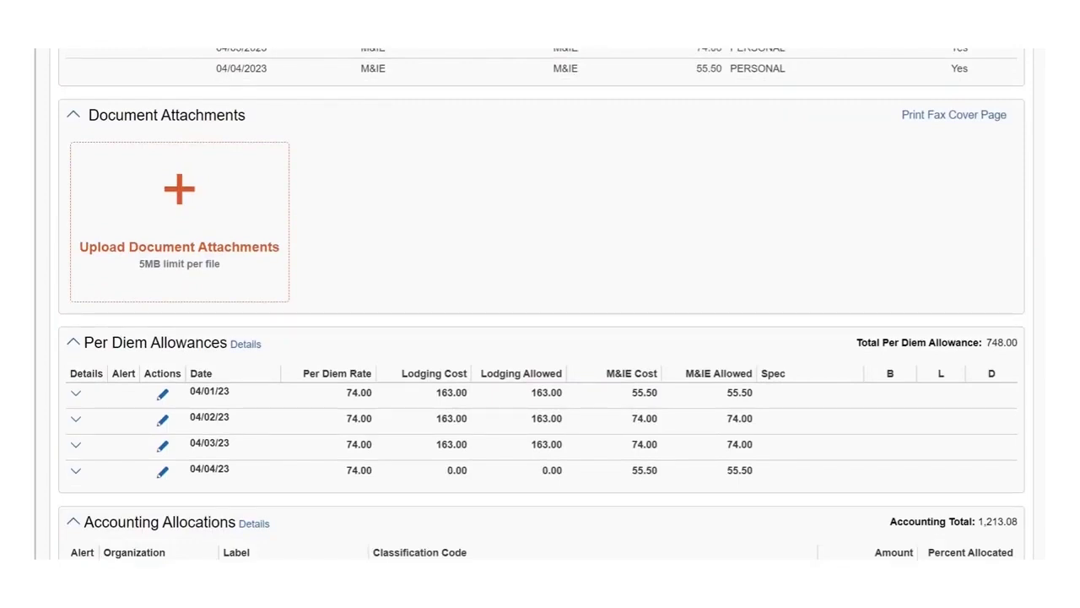
scroll(540, 304, up, 10)
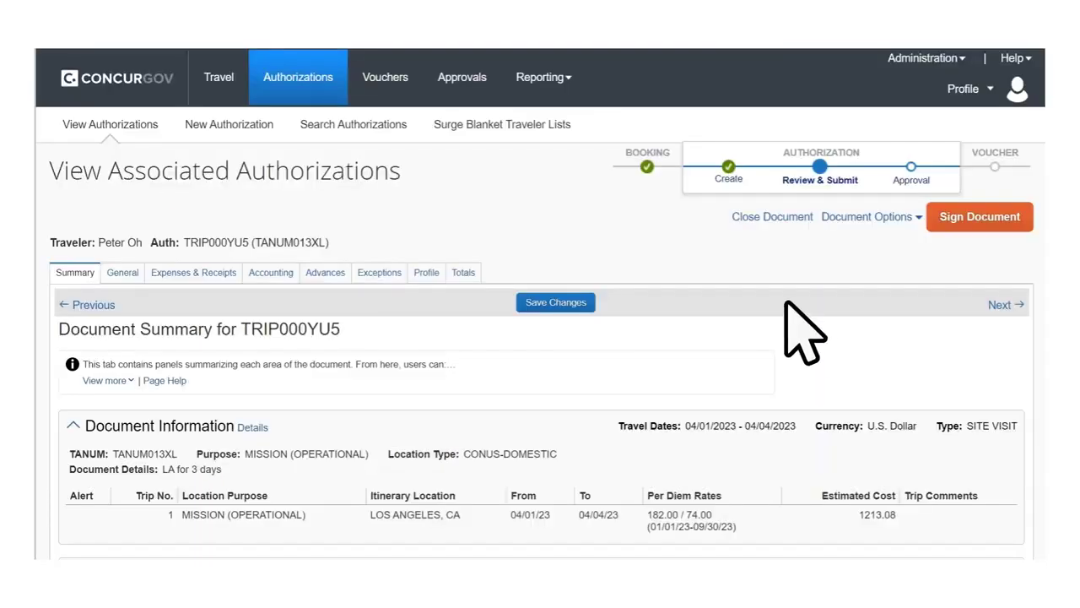
click(977, 219)
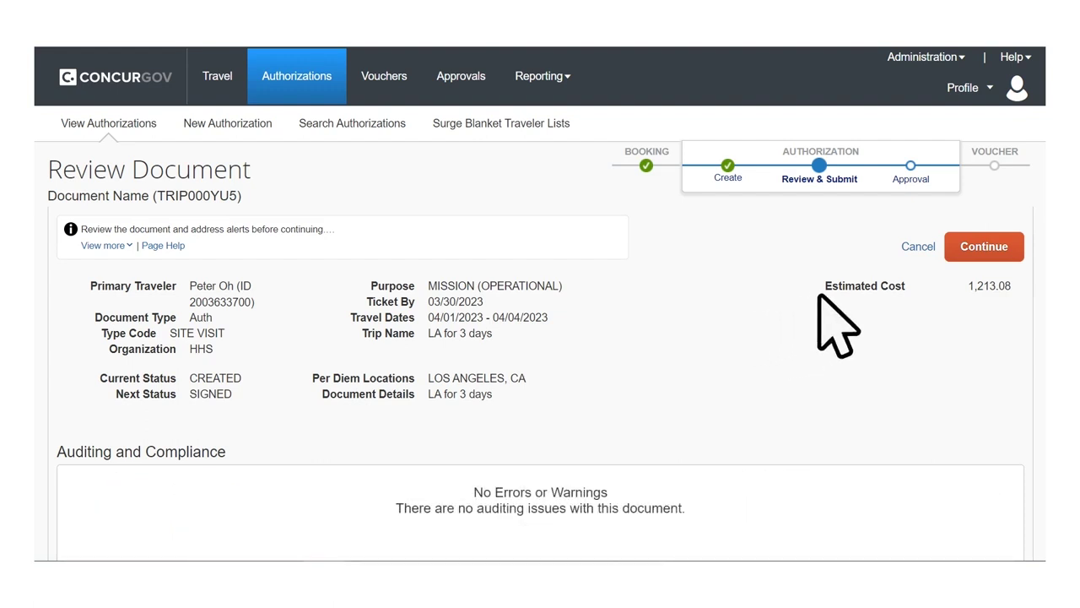
- Continue past the audit review, apply the SIGNED status without comments, and sign the authorization with the Standard Routing List approvers
click(962, 251)
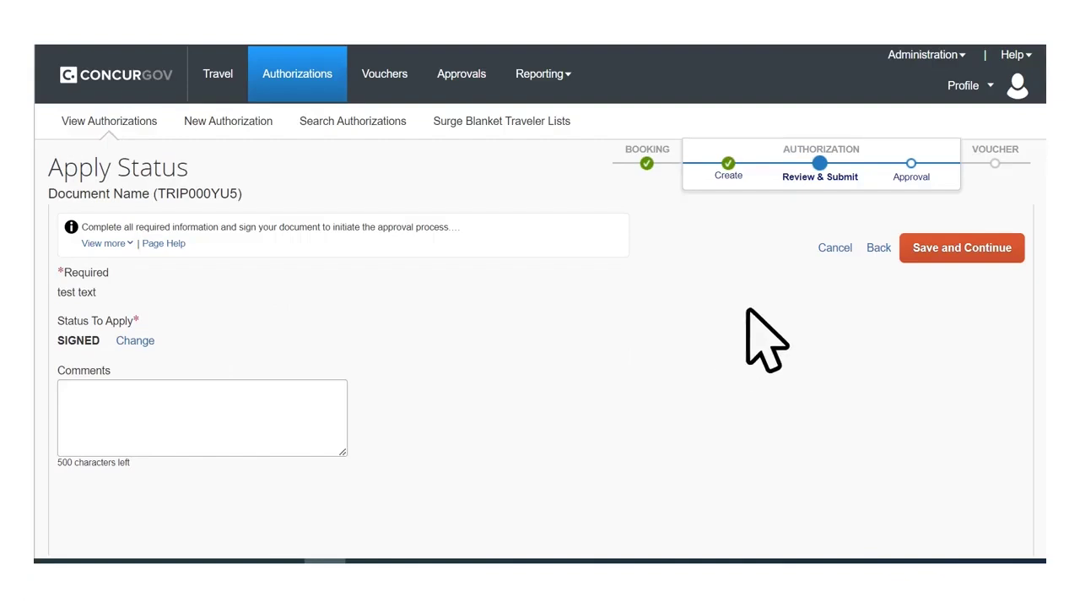
click(936, 253)
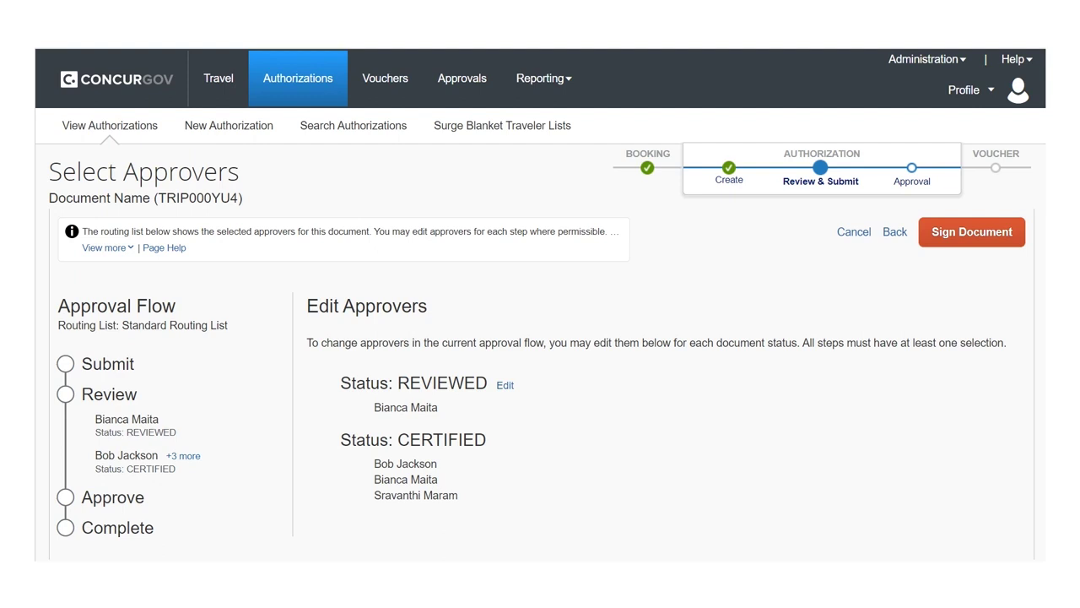
click(972, 232)
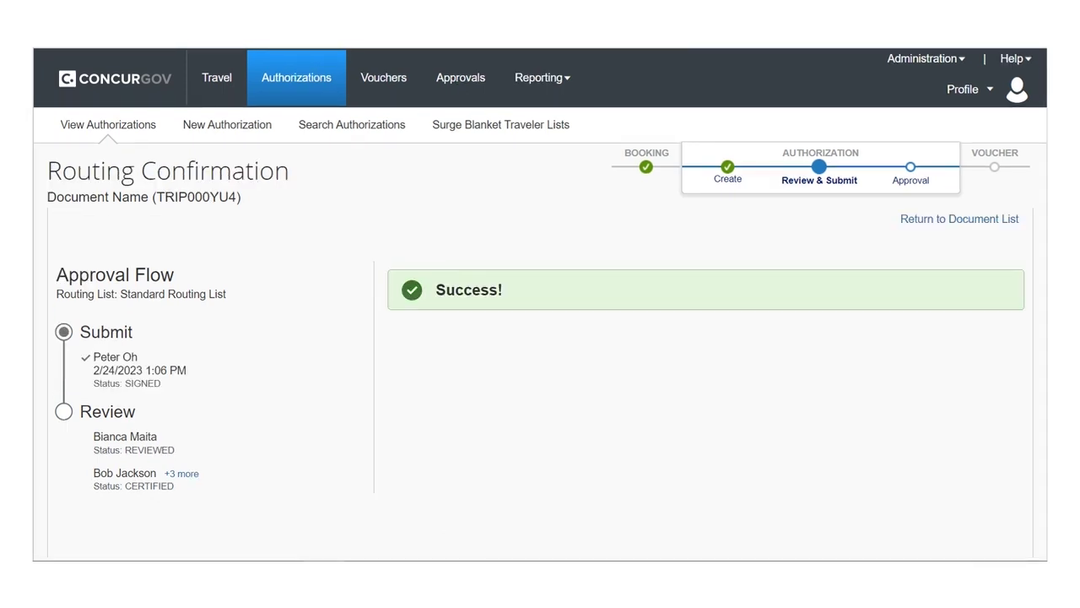